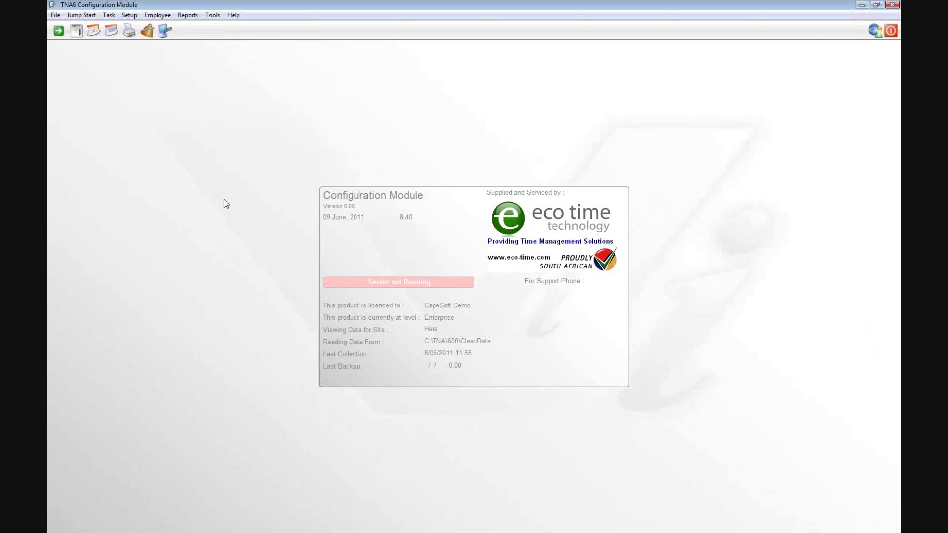
Step: Turn on the Department, Type and Branch employee classification features
click(147, 32)
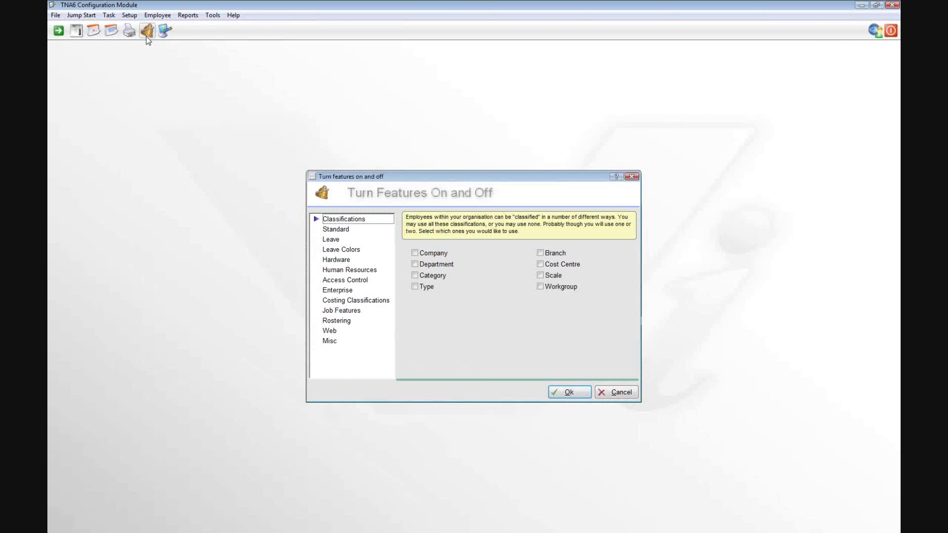
click(358, 222)
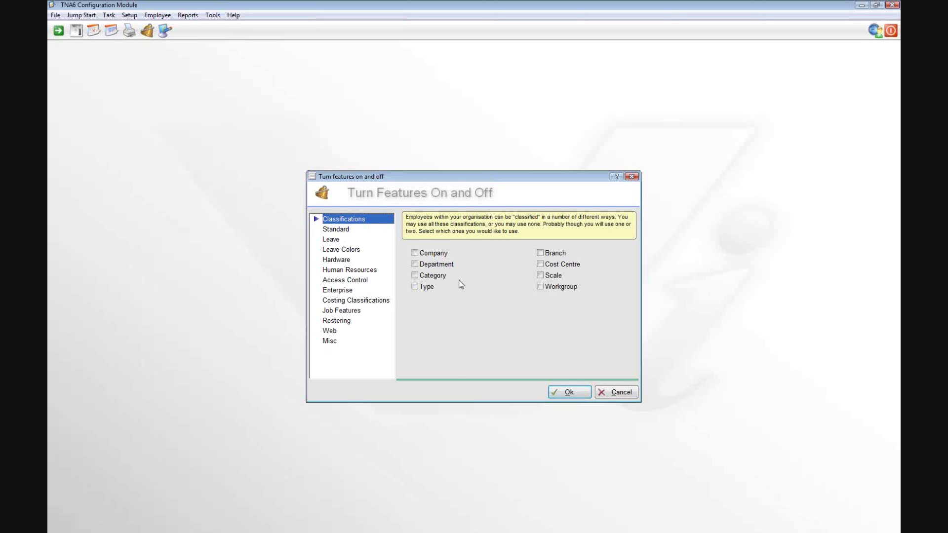
click(415, 264)
click(415, 287)
click(540, 253)
click(555, 392)
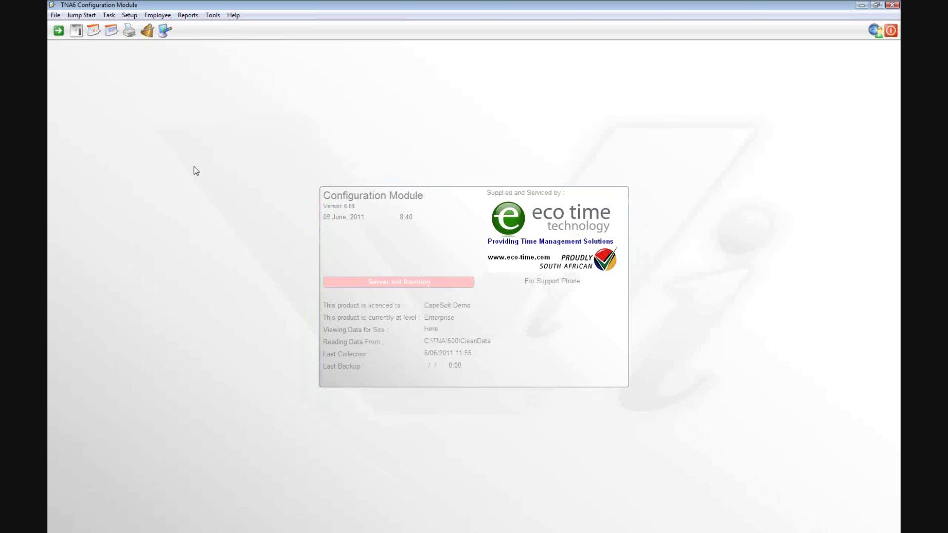
Step: Review the existing branch list and department list under the employee classifications, closing each one
click(157, 17)
mouse_move(167, 41)
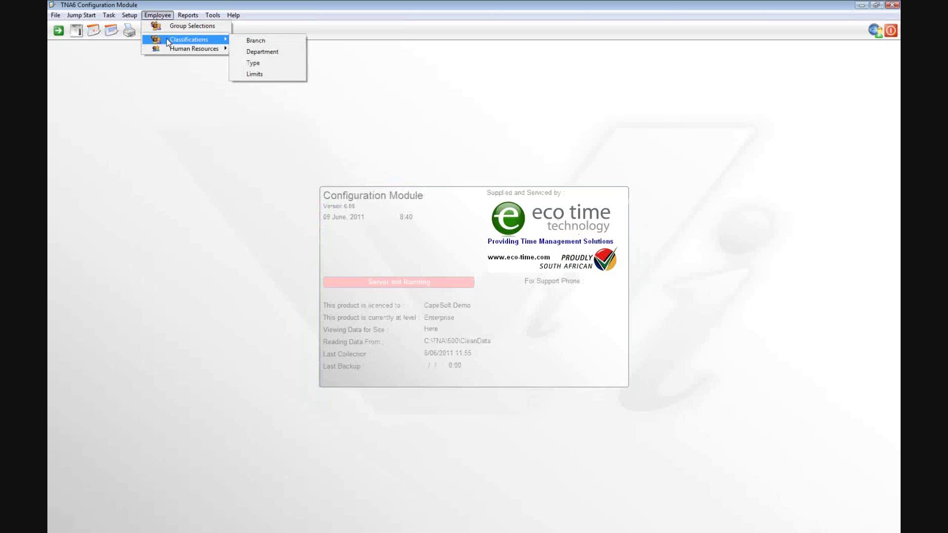
click(233, 42)
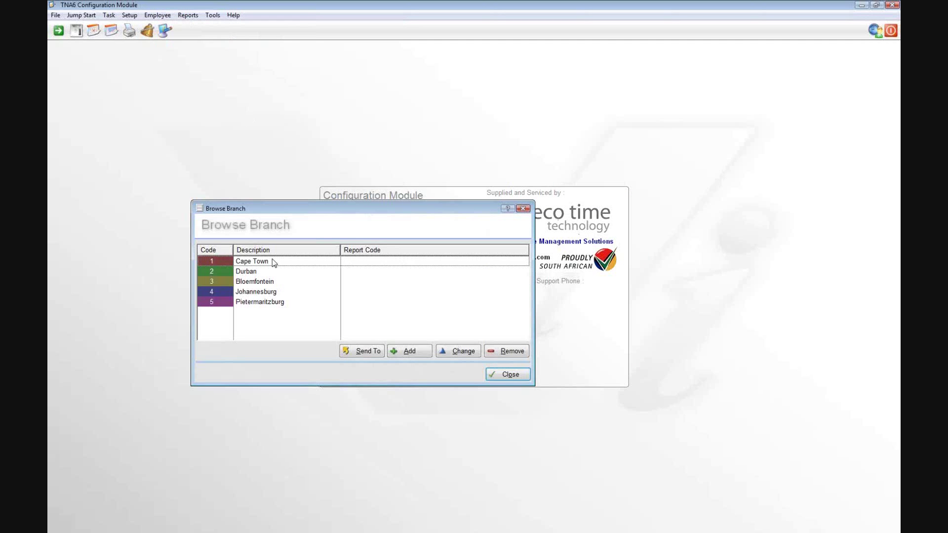
click(502, 374)
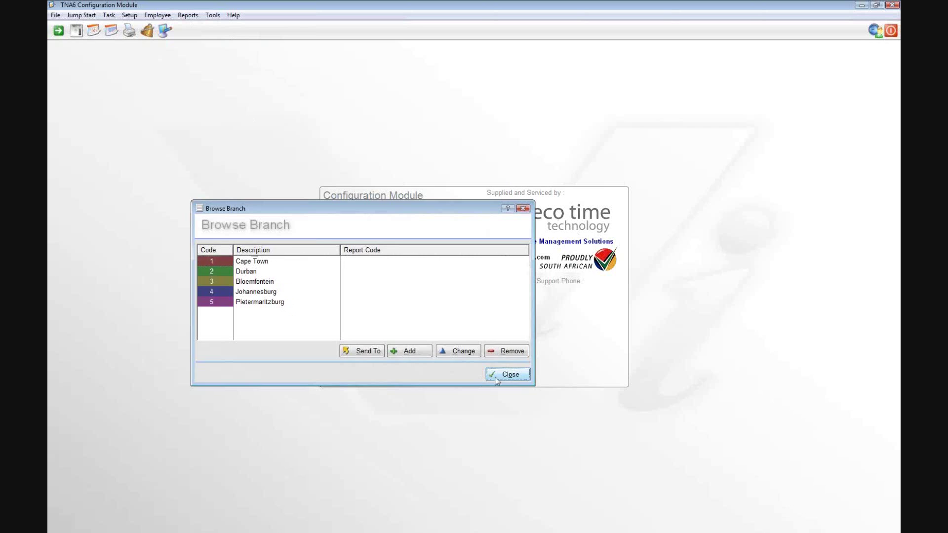
click(166, 18)
mouse_move(170, 40)
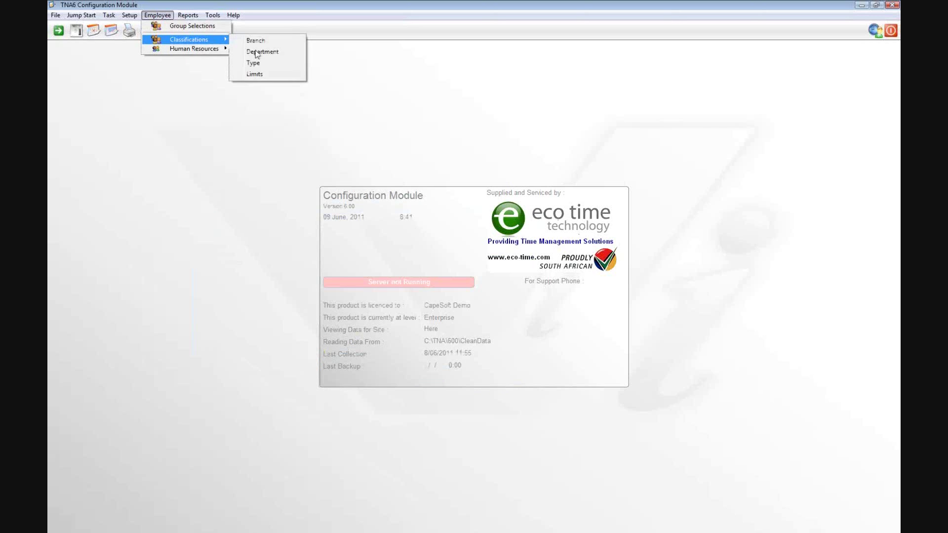
click(256, 50)
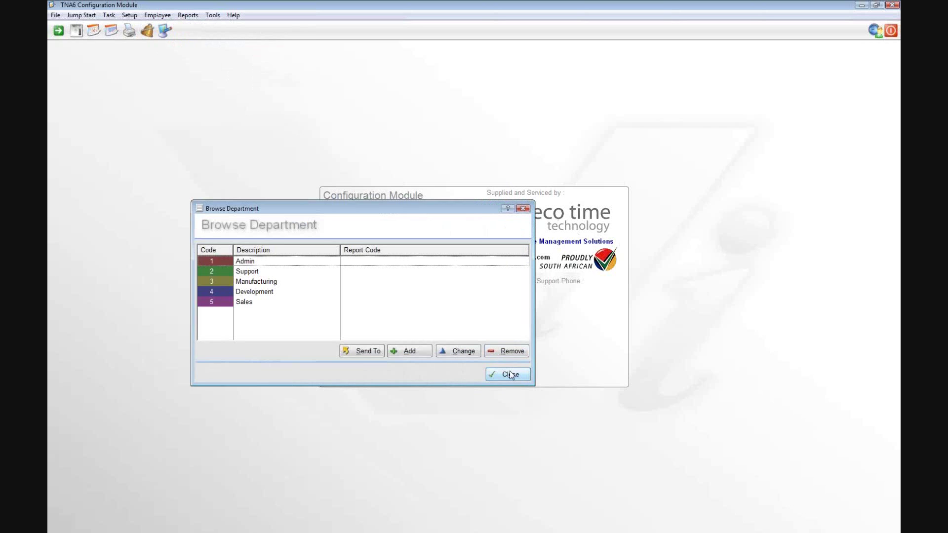
click(510, 374)
Step: Add a Casual entry to the employee Type classification list
click(158, 14)
mouse_move(165, 42)
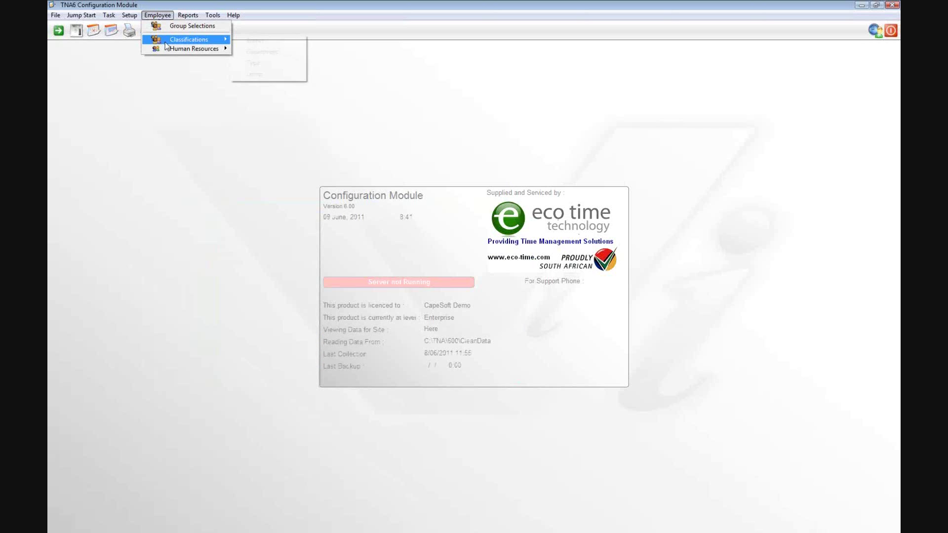
click(253, 63)
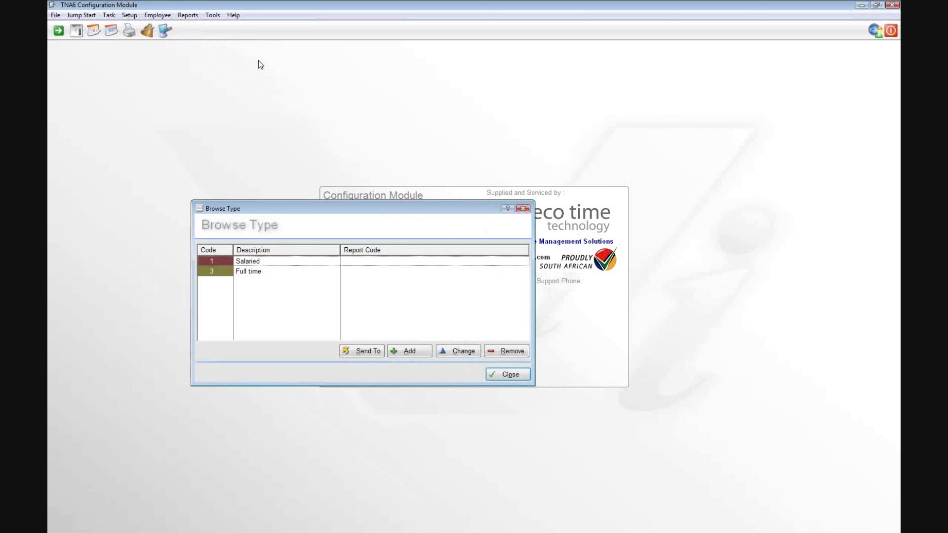
click(406, 351)
click(478, 279)
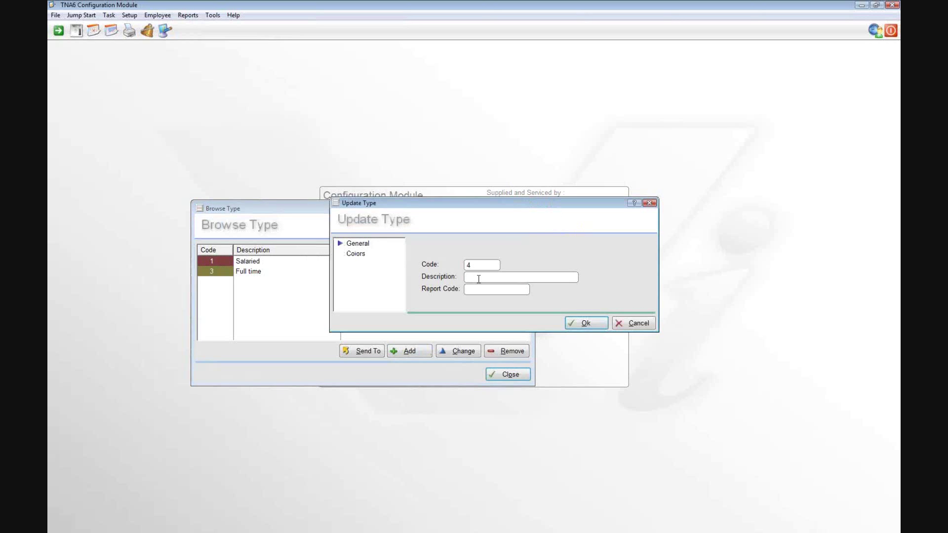
text(Casual)
click(572, 322)
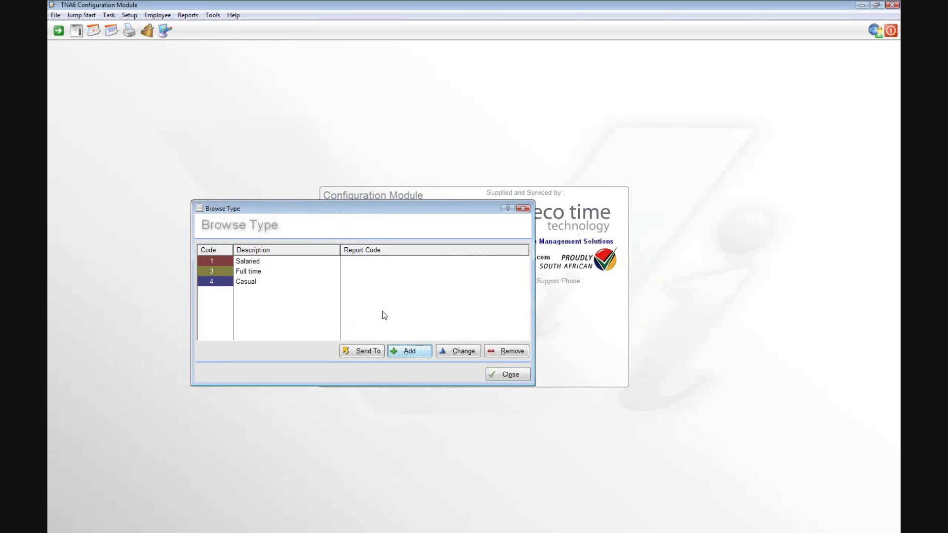
Step: Add a Part time entry to the employee types and close the list
key(Return)
click(467, 277)
text(Part time)
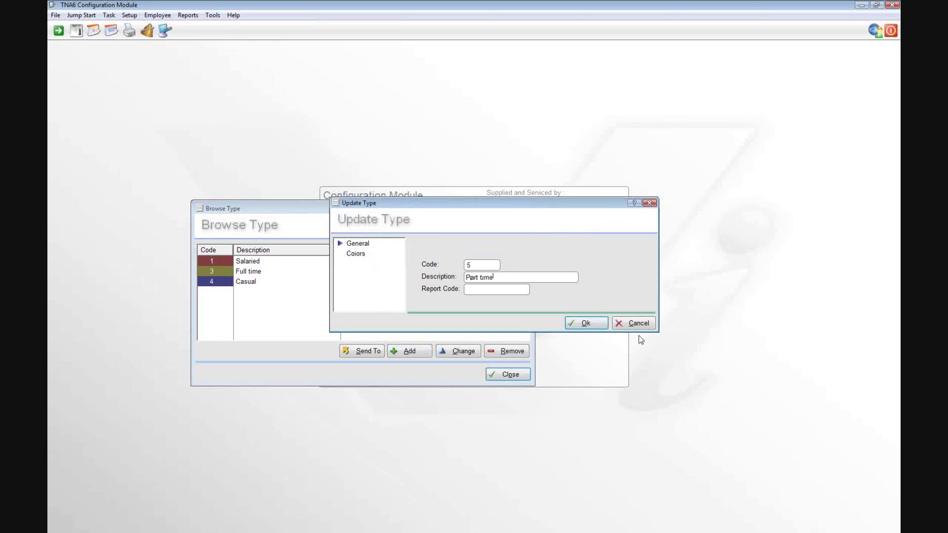
click(604, 327)
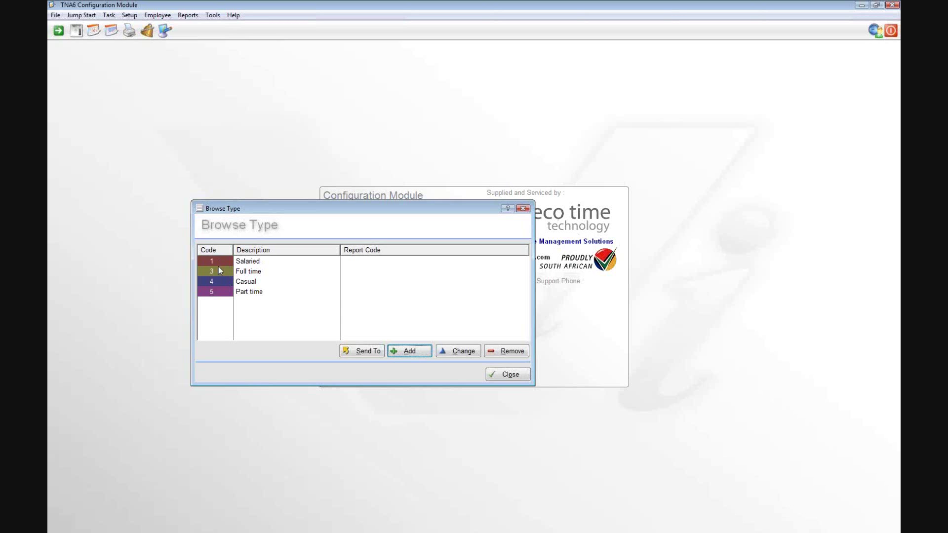
click(496, 378)
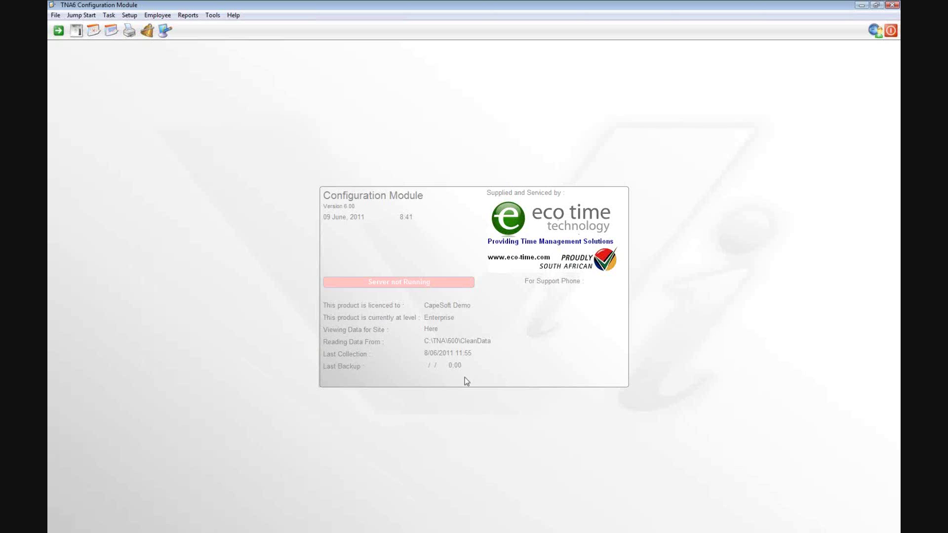
Step: Switch to the TNA6 User Module and open the classification settings of the employee listed just below the initially highlighted one
key(alt+Tab)
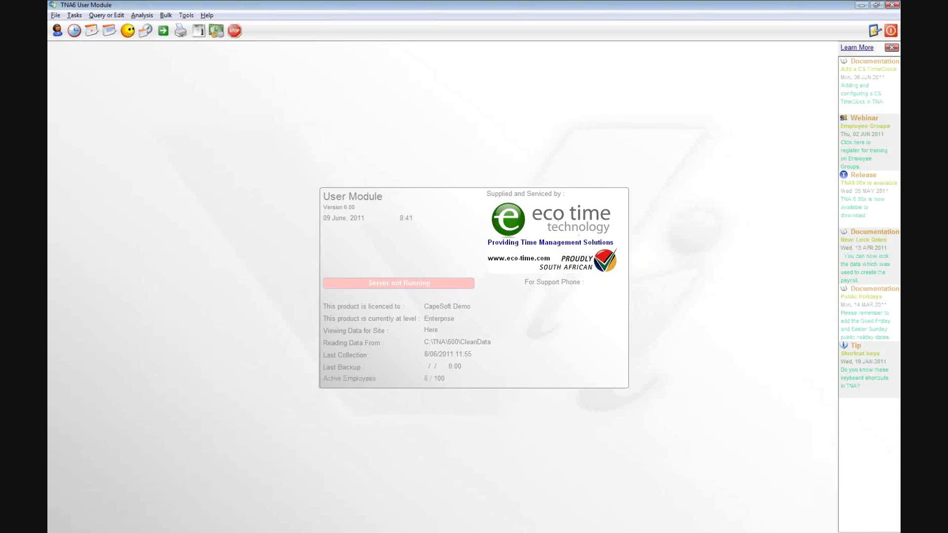
click(57, 31)
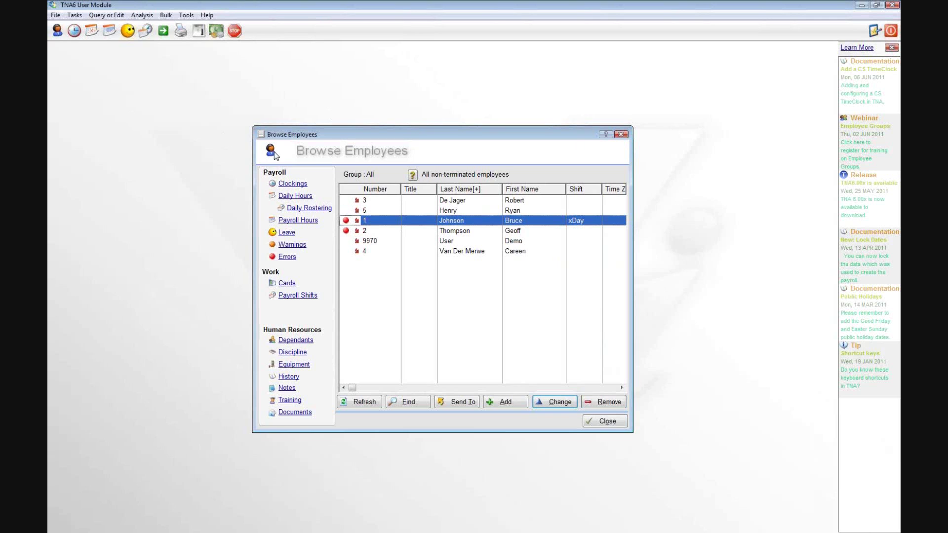
click(395, 232)
click(542, 402)
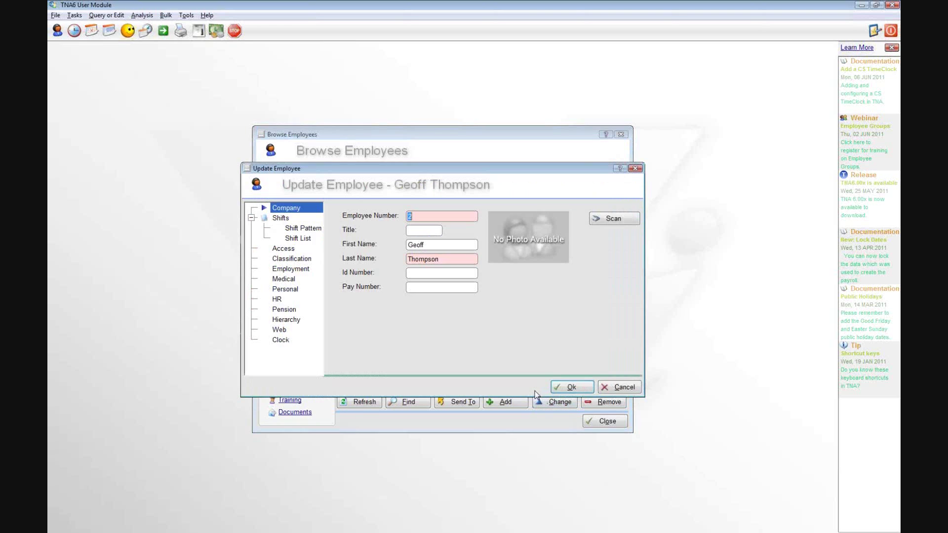
click(289, 259)
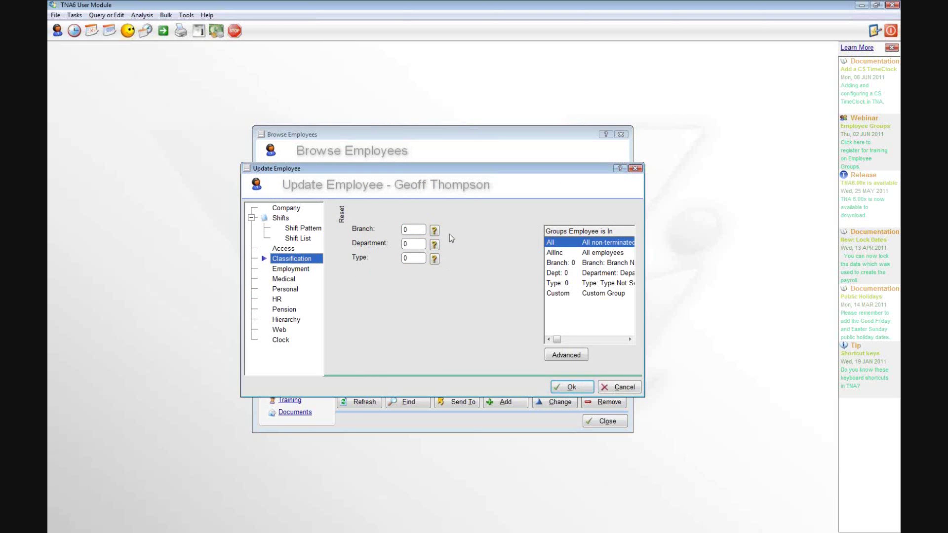
Step: Assign the employee to the Johannesburg branch and the Development department
click(439, 230)
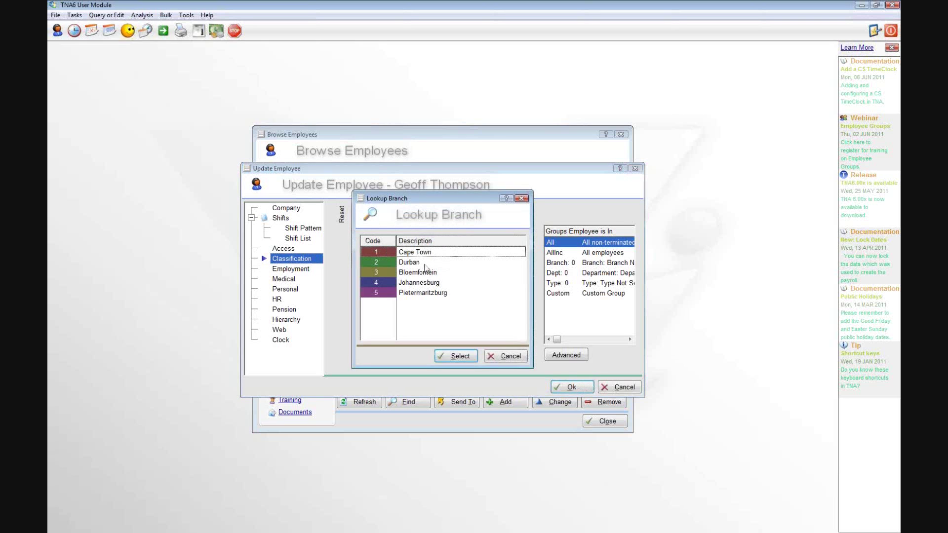
click(424, 283)
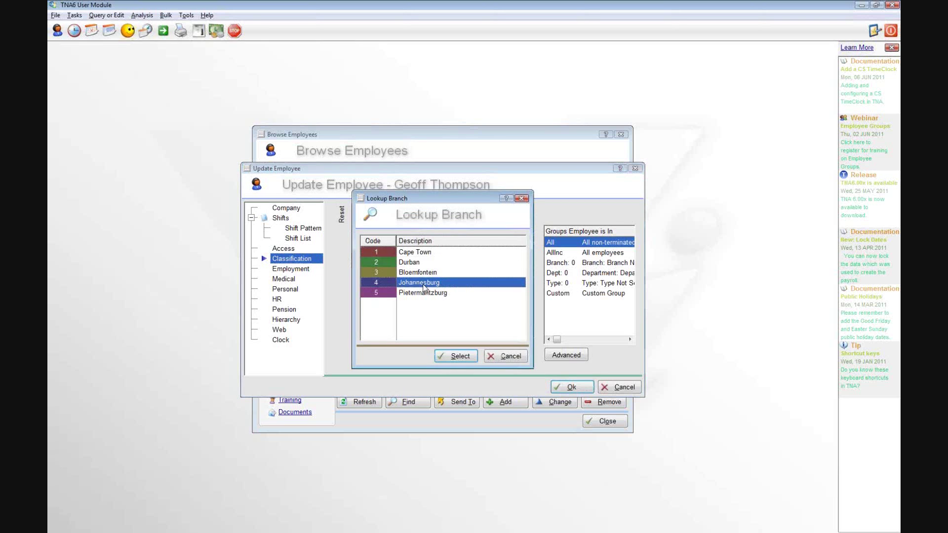
click(457, 356)
click(434, 245)
click(407, 284)
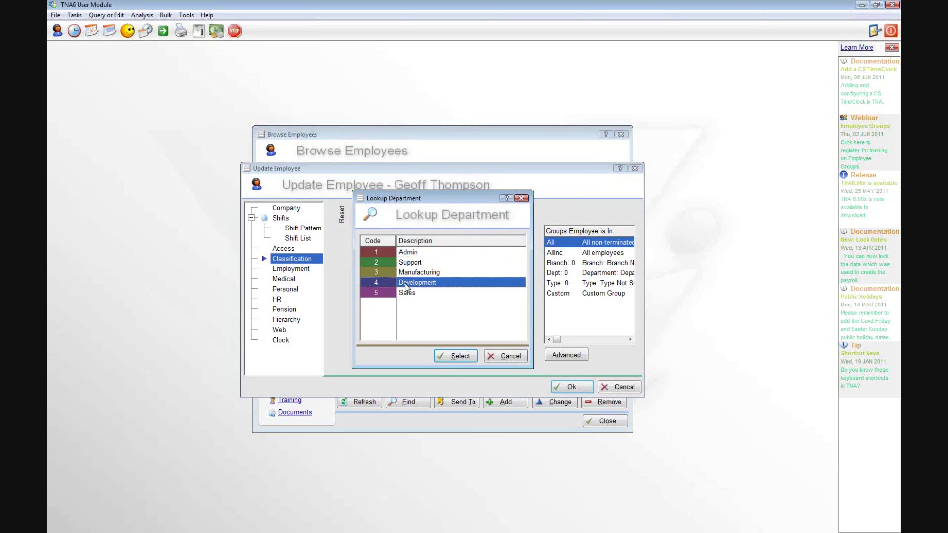
click(454, 357)
Step: Set the employee's type to Part time and save the employee record
click(437, 260)
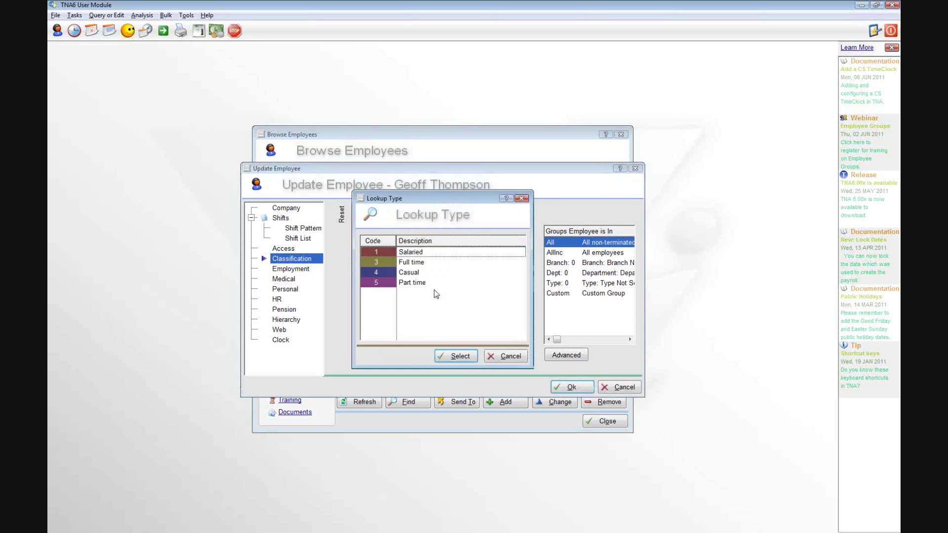
click(407, 282)
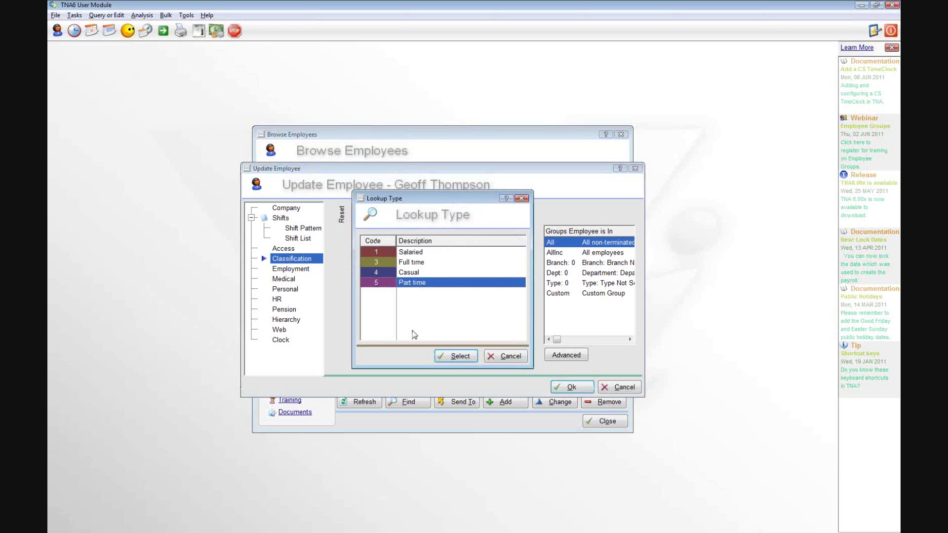
click(439, 353)
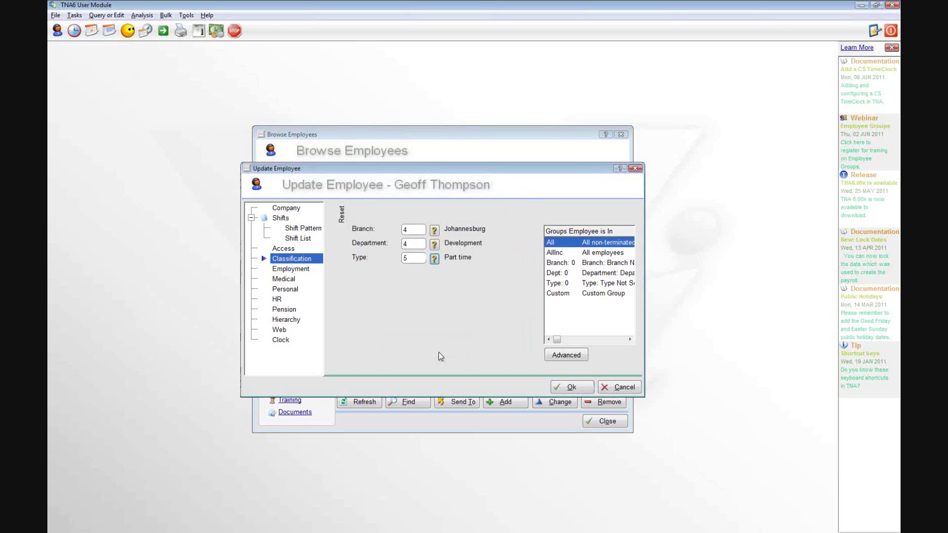
click(572, 387)
Step: Reopen the same employee's classification to check which groups the employee is in, and close the record and employee list
click(554, 406)
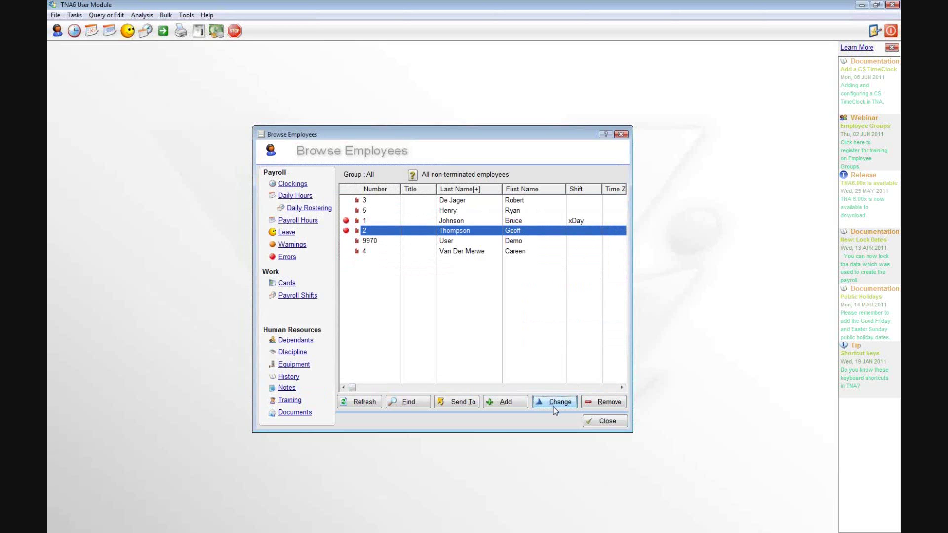
click(299, 257)
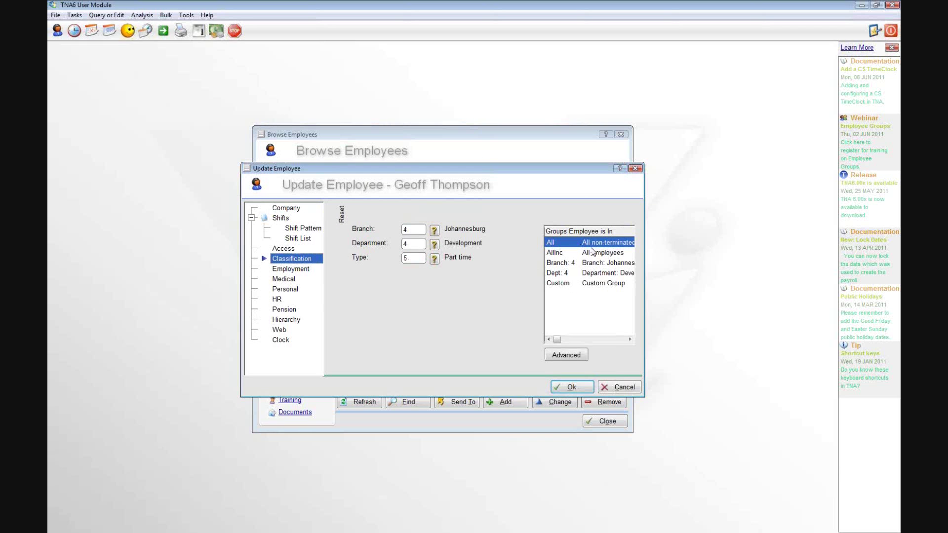
click(586, 392)
click(605, 421)
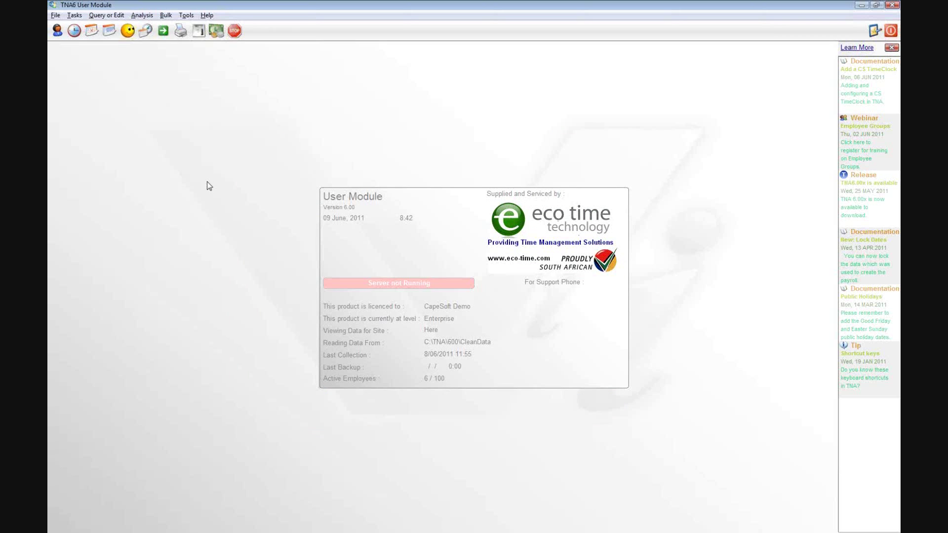
Step: Open bulk classification of employees and show the branch allocations
click(166, 16)
mouse_move(163, 30)
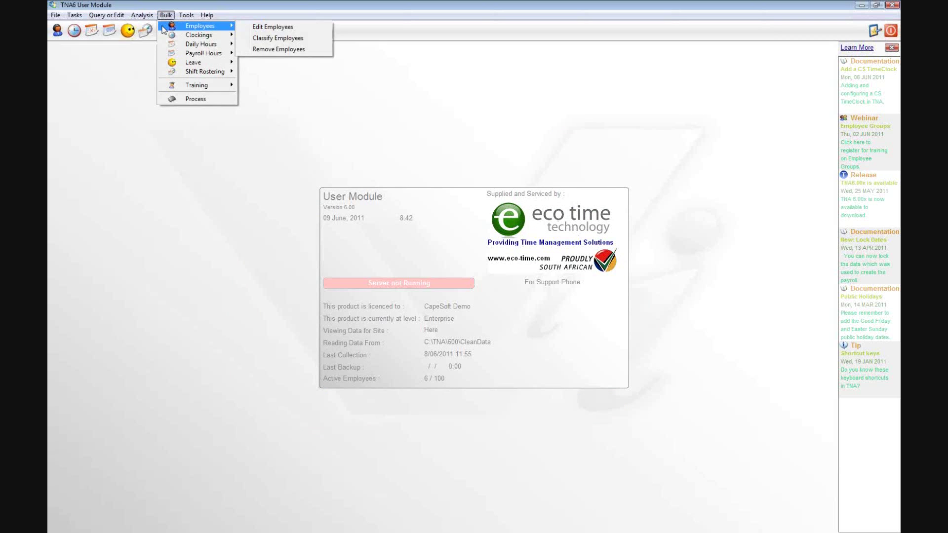
click(282, 39)
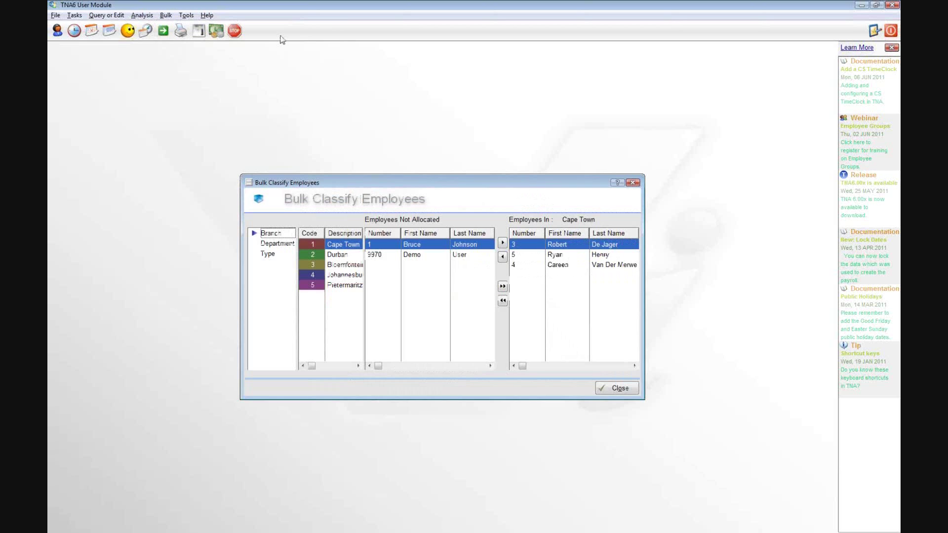
click(270, 234)
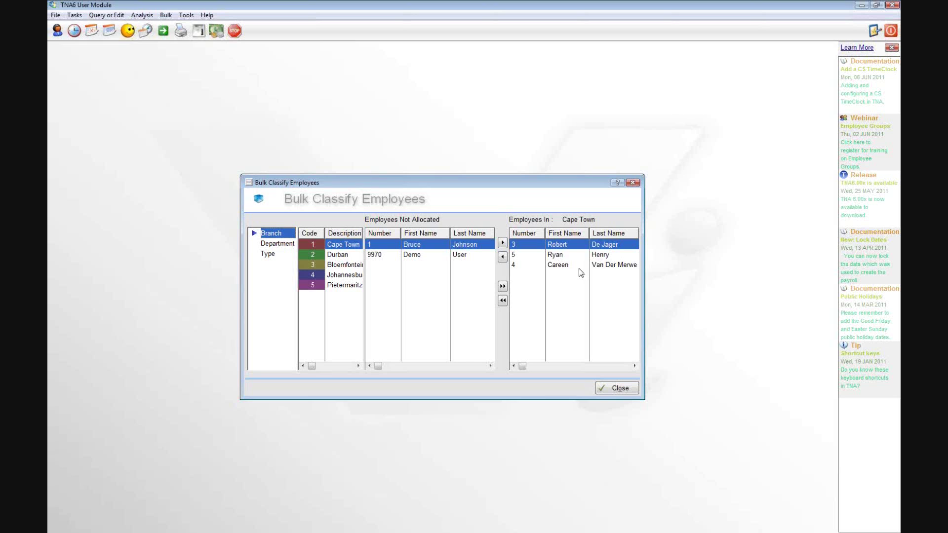
Step: Look through the employees in the other branches and allocate the highlighted unallocated employee to Pietermaritzburg
click(334, 258)
click(337, 266)
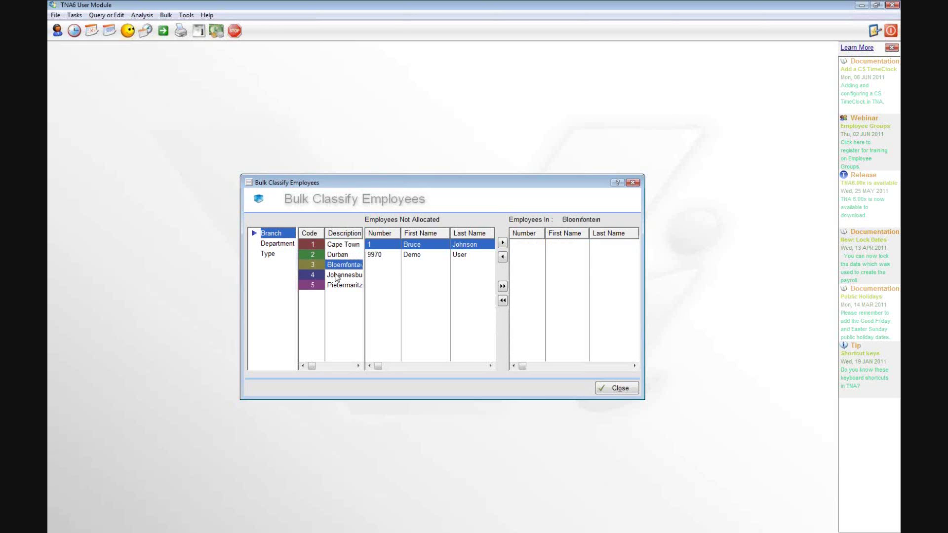
click(338, 275)
click(339, 286)
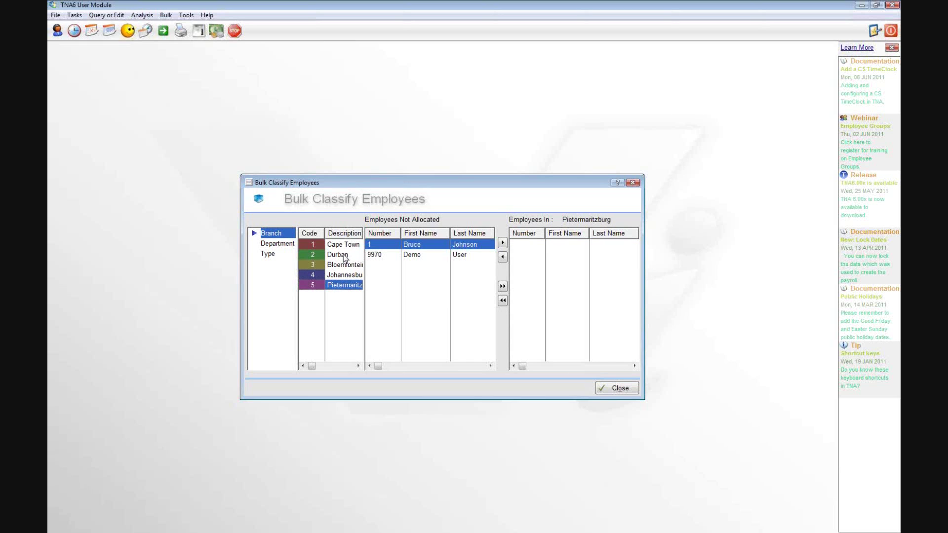
click(503, 242)
Step: Show the department allocations and allocate the second unallocated employee in the list to Manufacturing
click(278, 243)
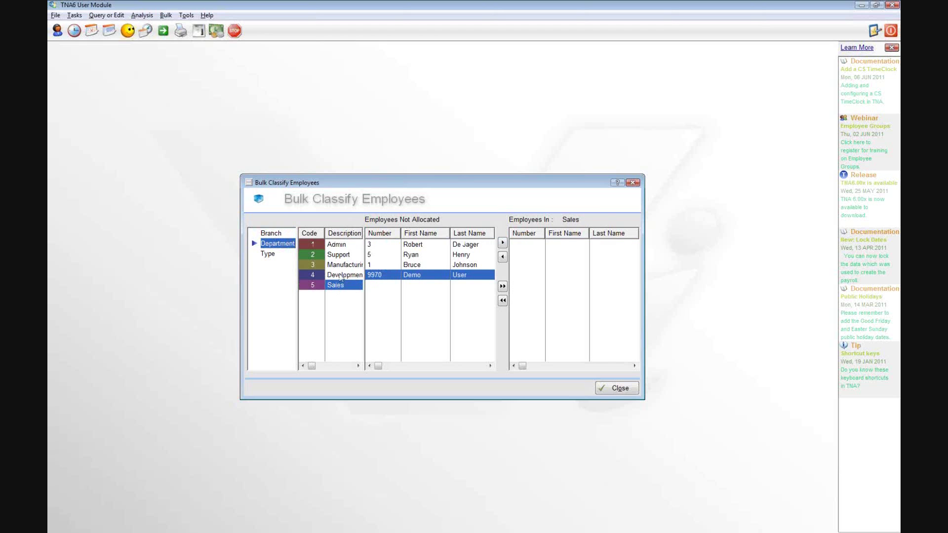
click(338, 243)
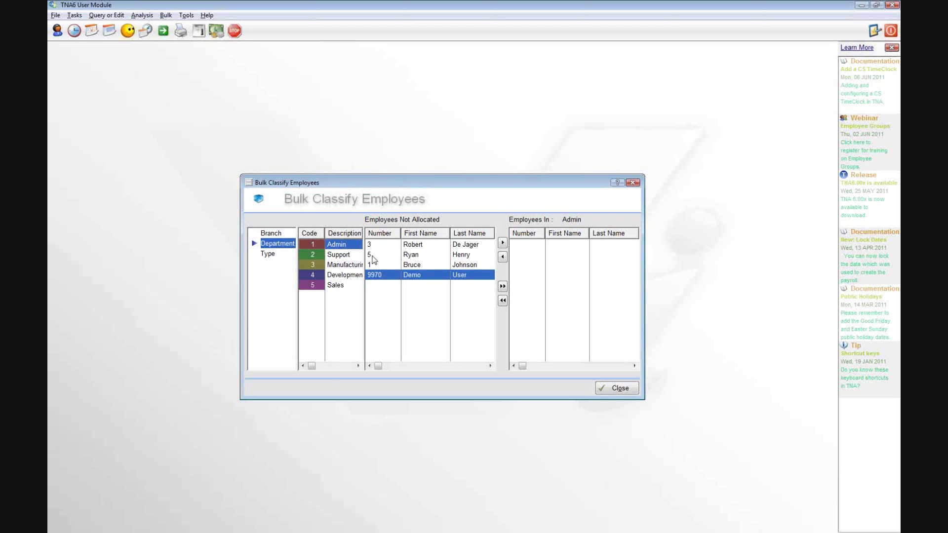
click(350, 265)
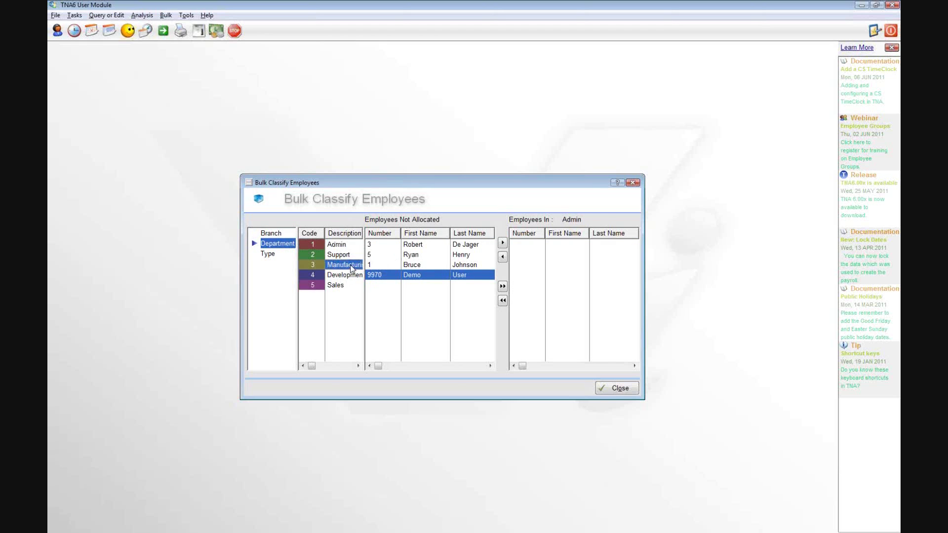
click(418, 254)
click(502, 242)
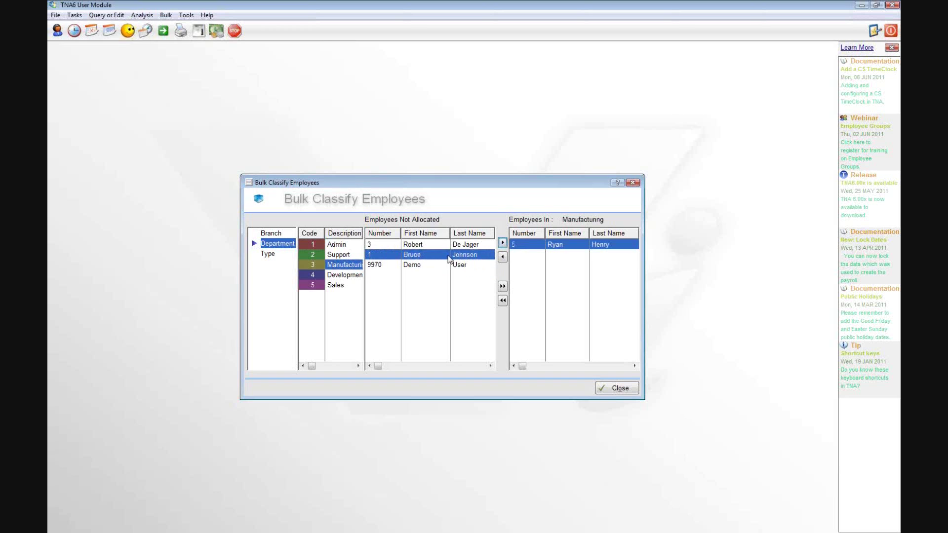
Step: Allocate the highlighted employee to Development and the first remaining unallocated employee to Sales, and close bulk classification
click(356, 279)
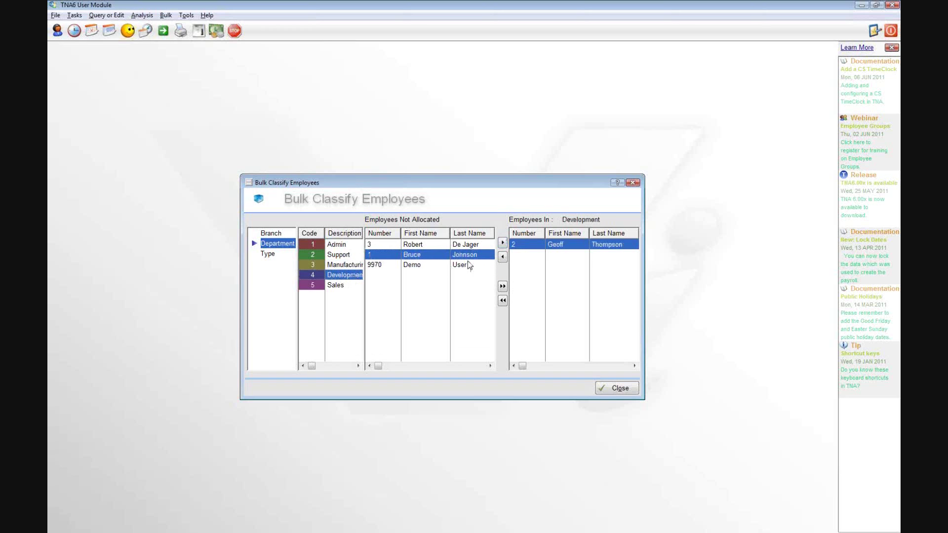
click(502, 243)
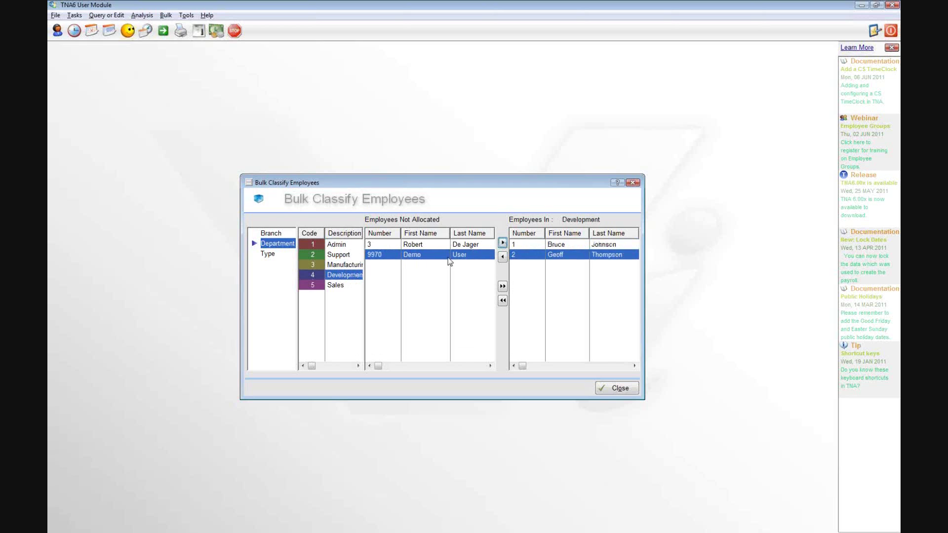
click(408, 247)
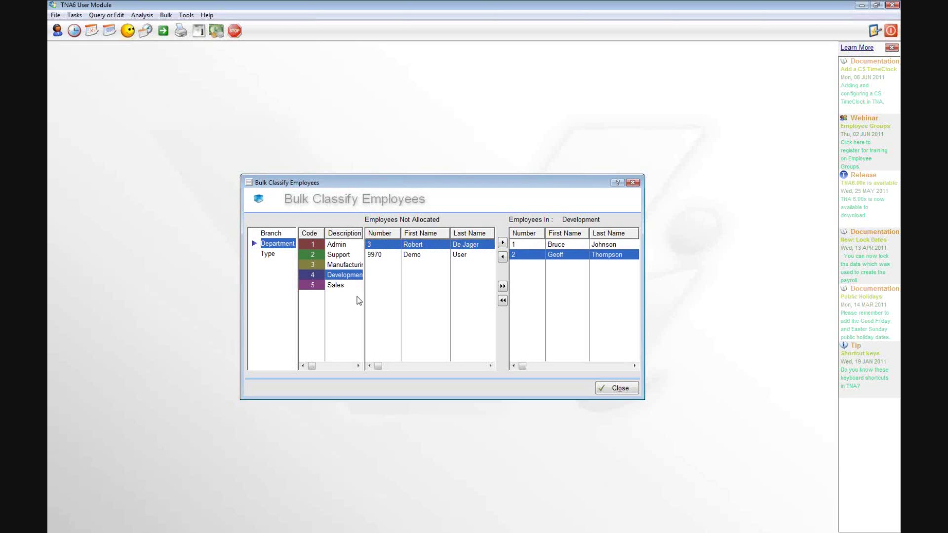
click(341, 286)
click(503, 242)
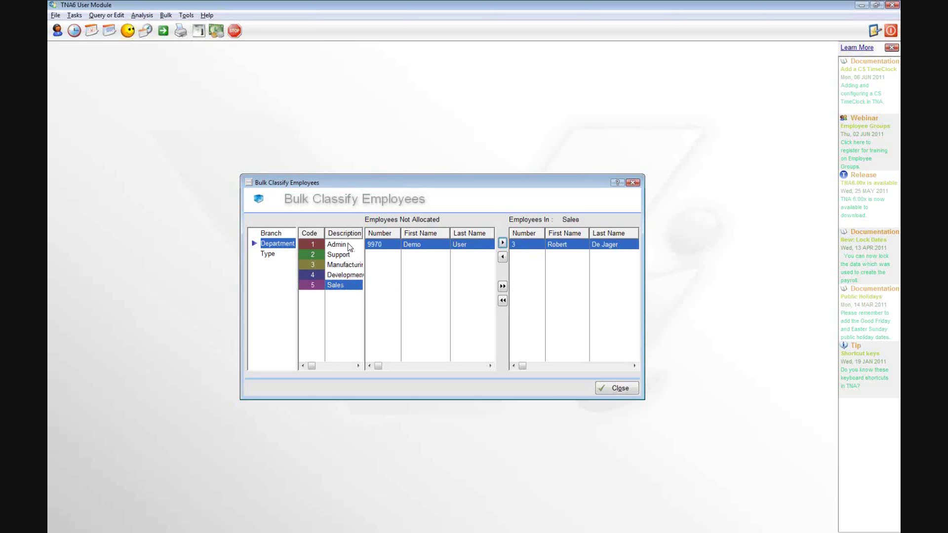
click(620, 389)
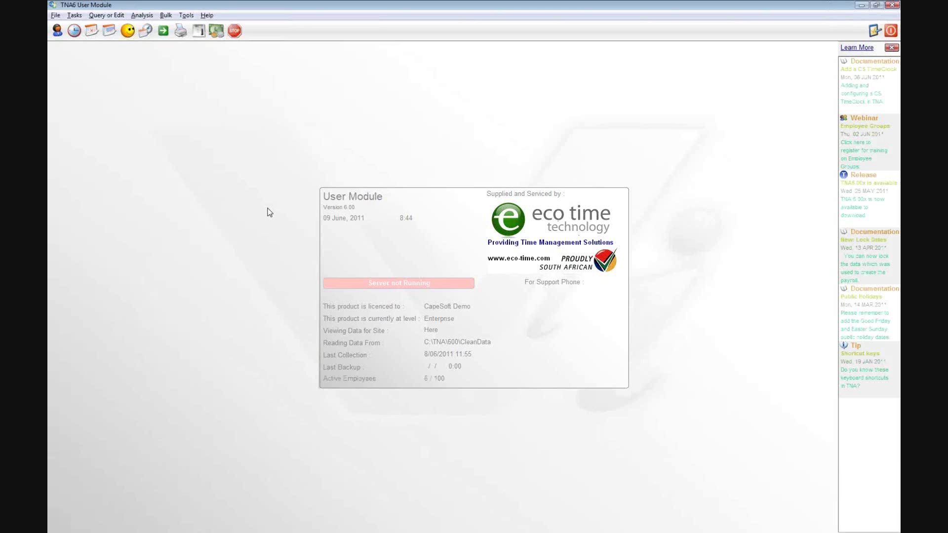
Step: Open the print options of the Hours & Clockings Summary by Employee report, with output to Printer and From Date 3/06/2011
click(181, 31)
click(405, 284)
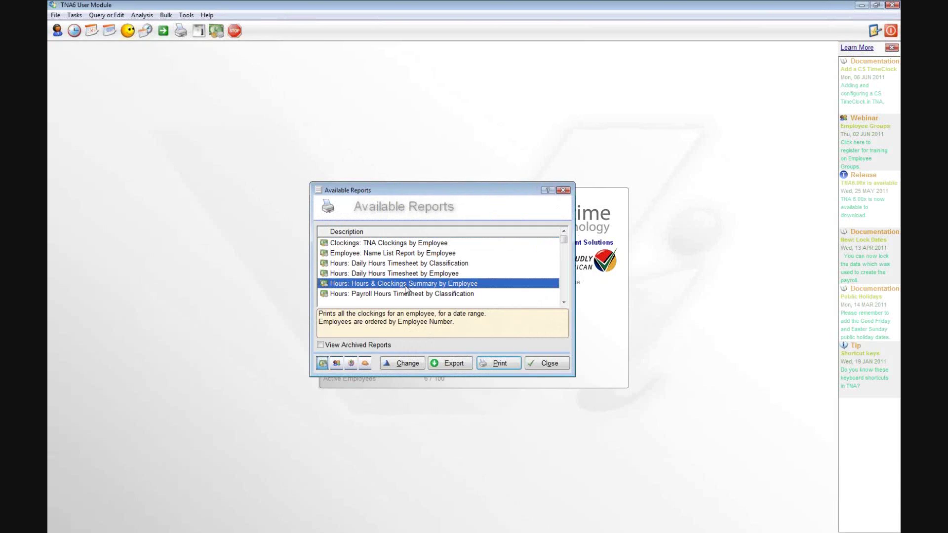
click(498, 364)
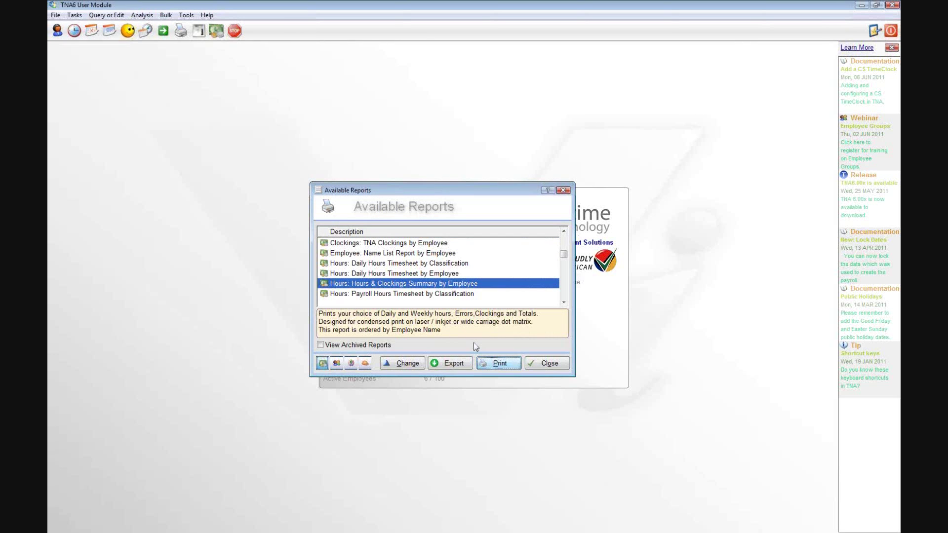
click(388, 275)
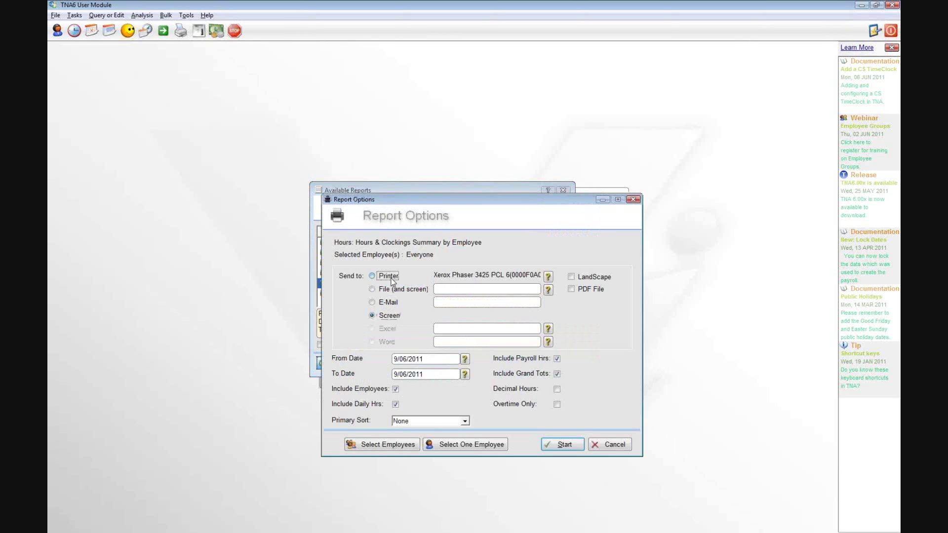
click(466, 359)
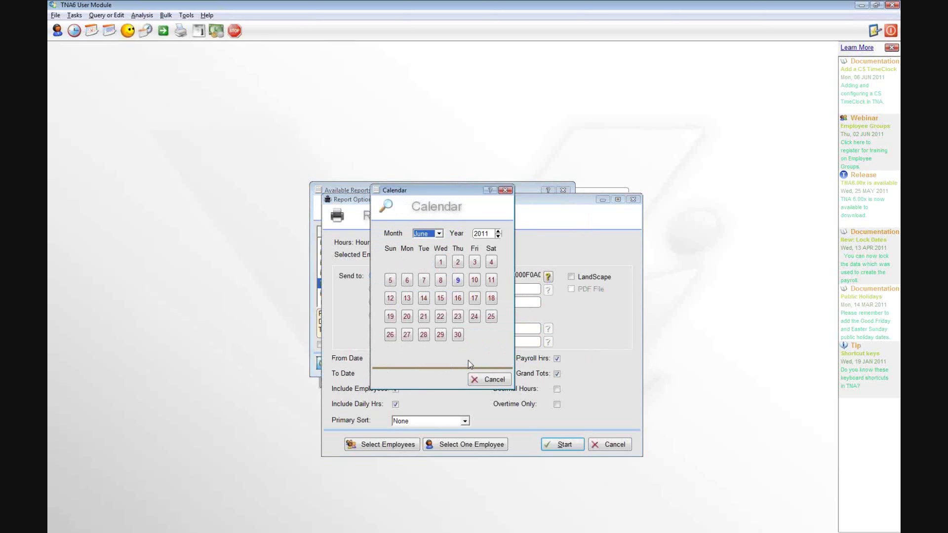
click(473, 260)
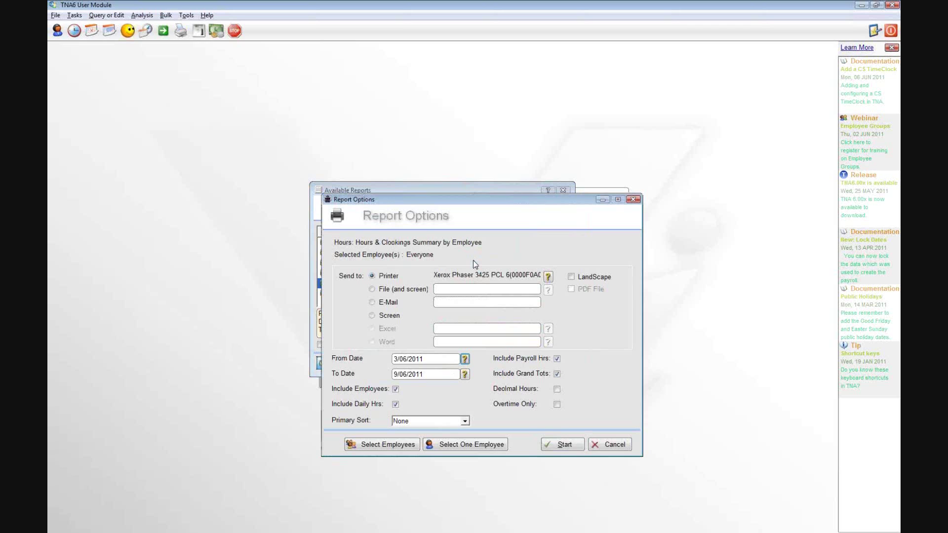
Step: Try a custom selection of the second to fourth employees for the report, and cancel out and close the reports list
click(374, 446)
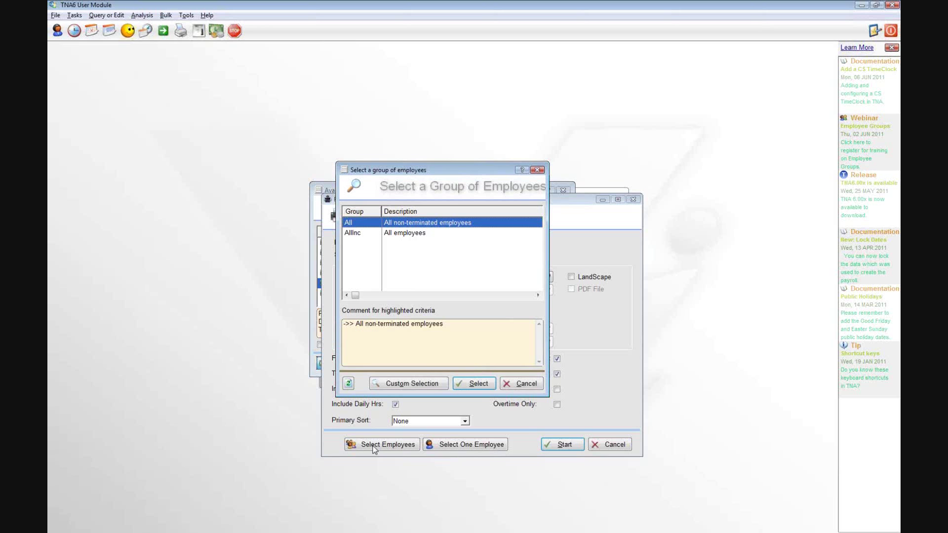
click(430, 383)
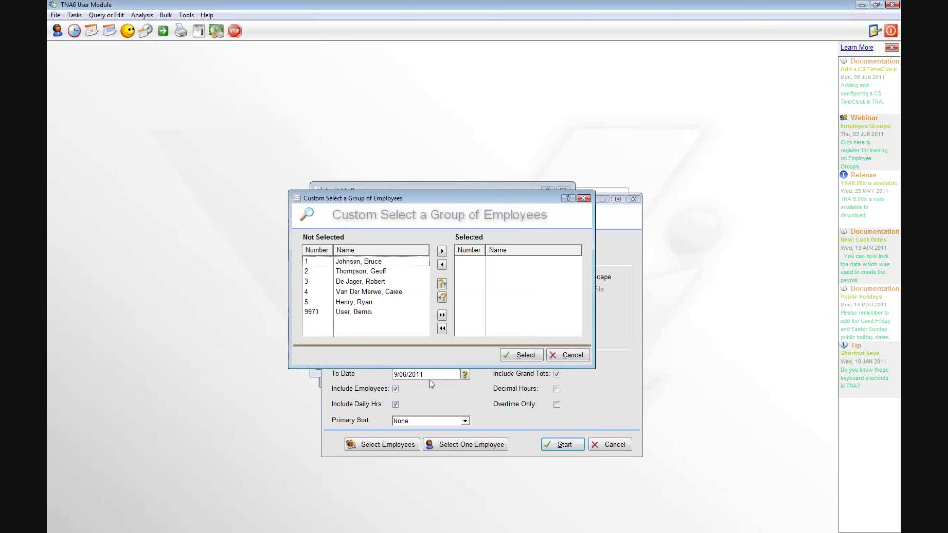
click(371, 272)
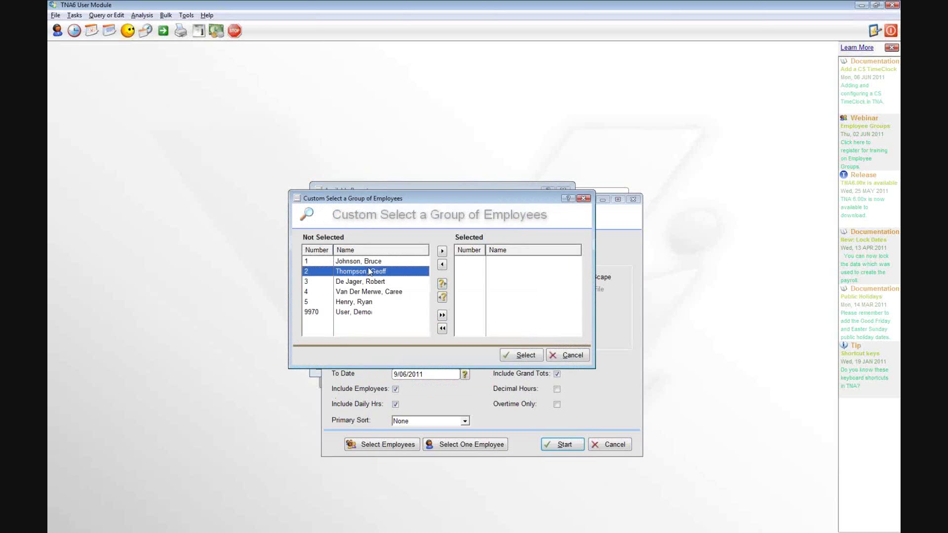
shift+click(368, 292)
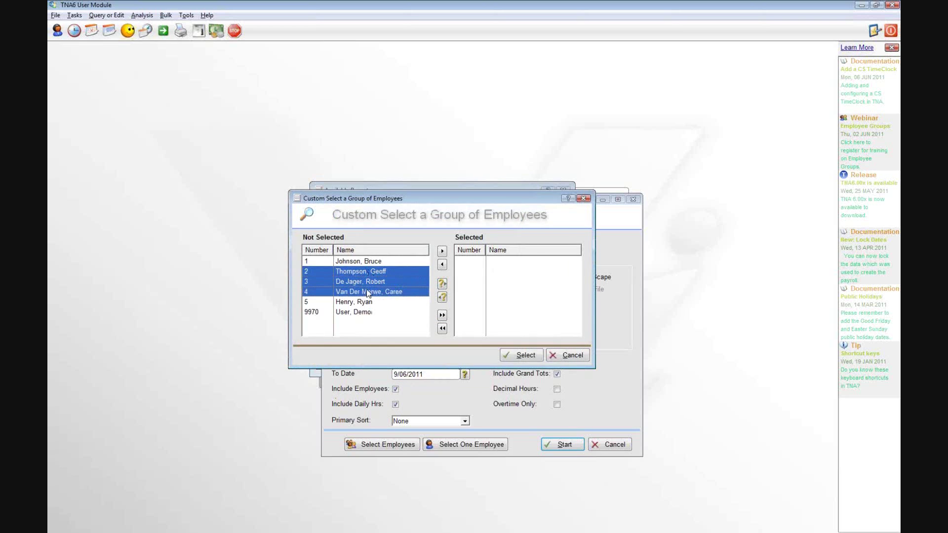
click(442, 252)
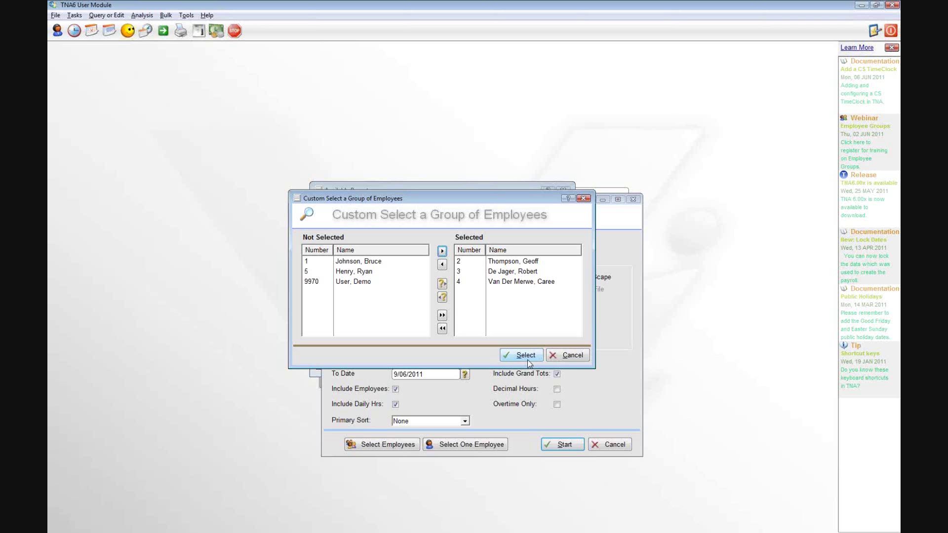
click(568, 359)
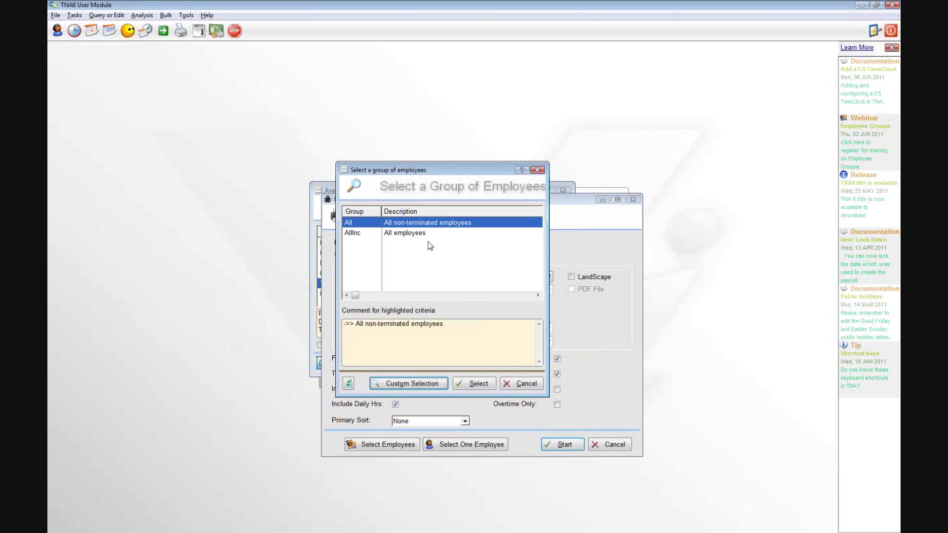
click(521, 385)
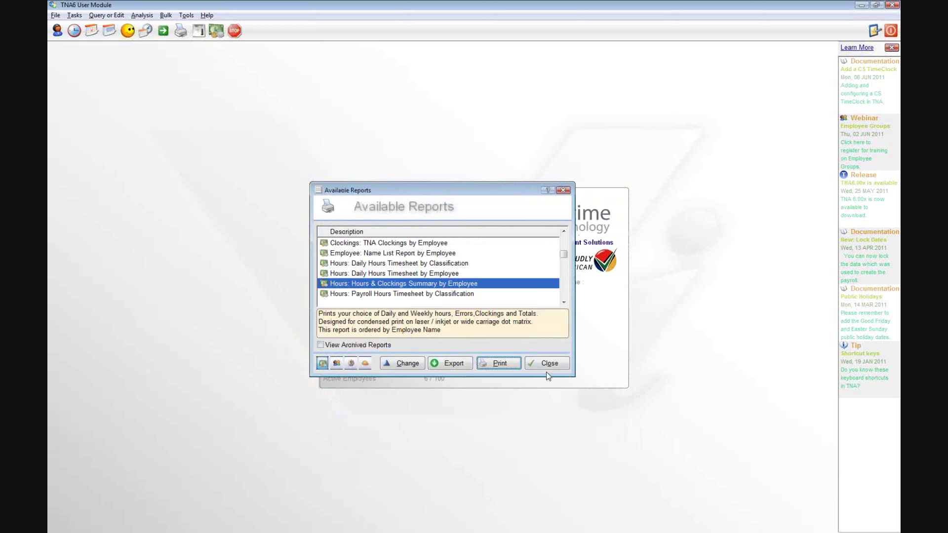
click(546, 366)
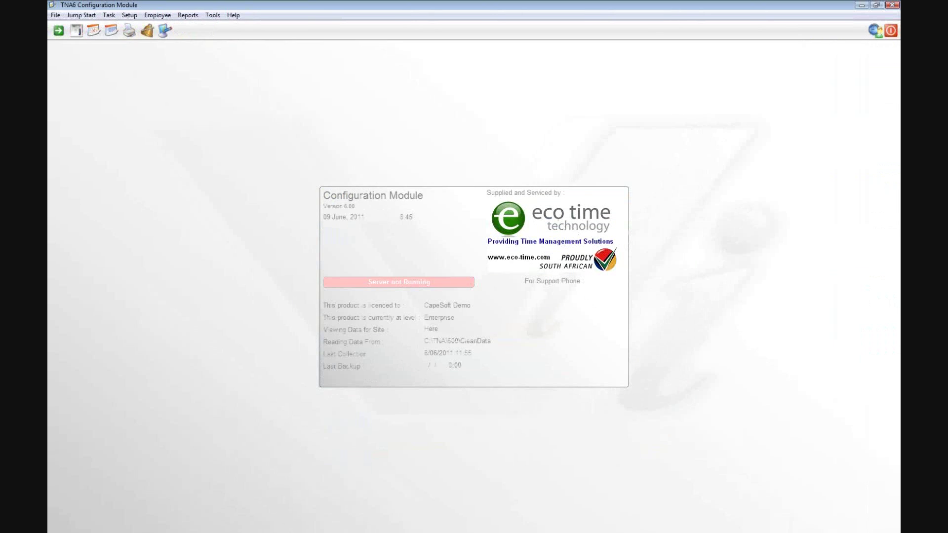
Step: In the Configuration Module, quick-generate employee groups based on Branch, Department and Type from the group selections
click(163, 15)
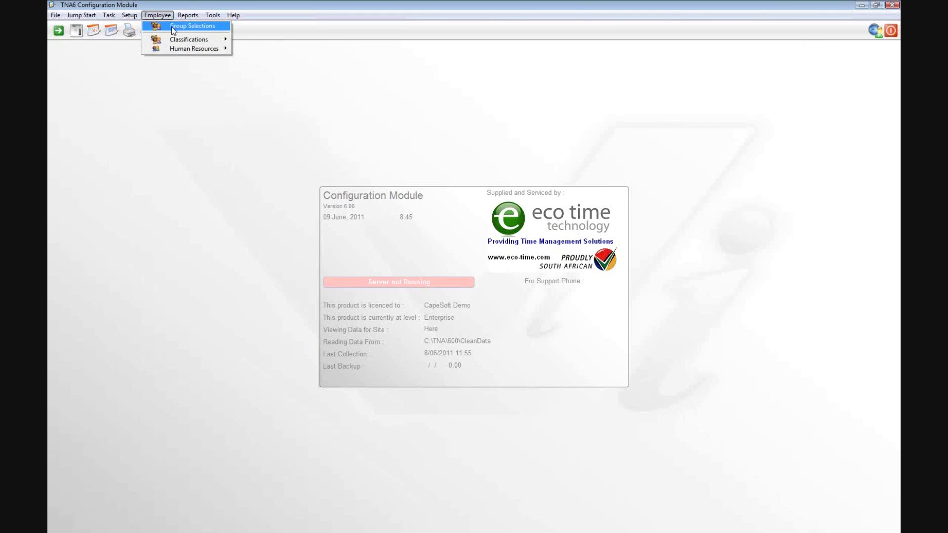
click(172, 28)
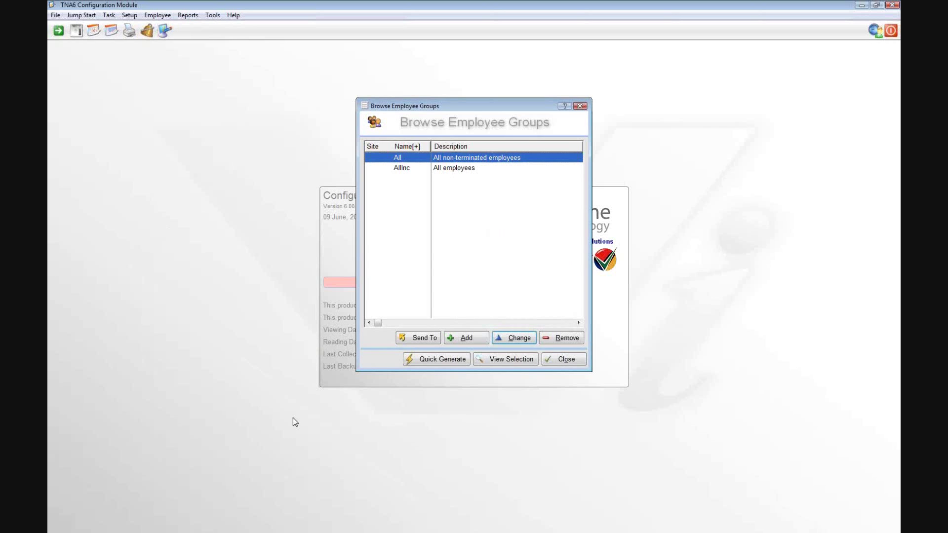
click(429, 359)
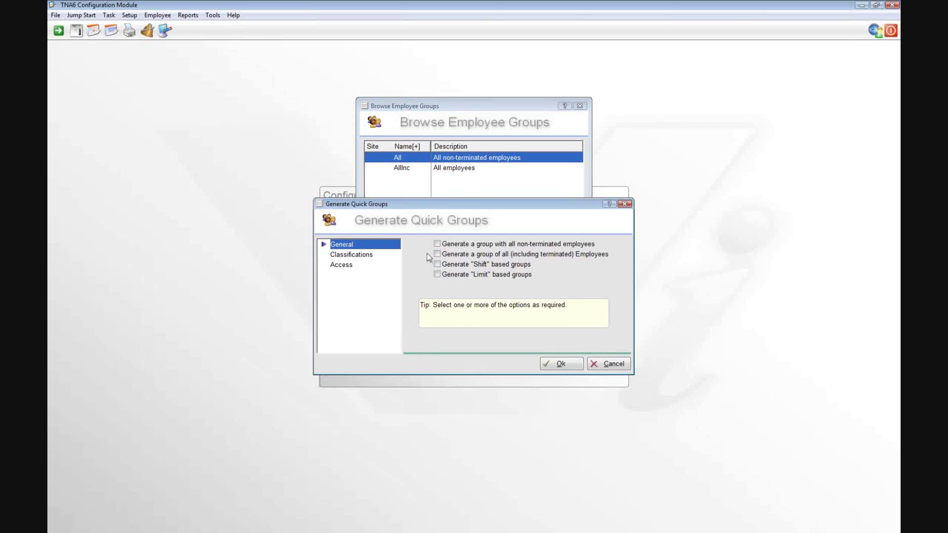
click(371, 256)
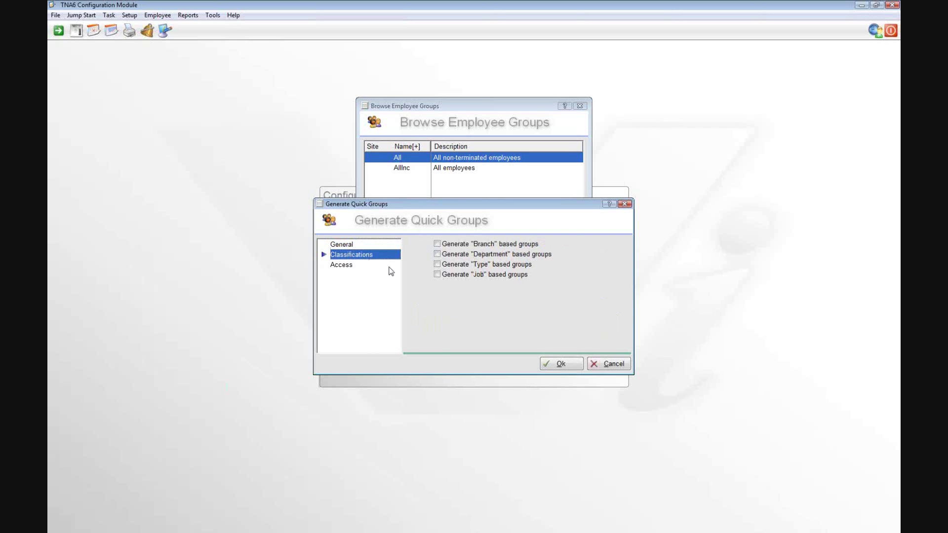
click(437, 245)
click(437, 254)
click(437, 264)
click(559, 365)
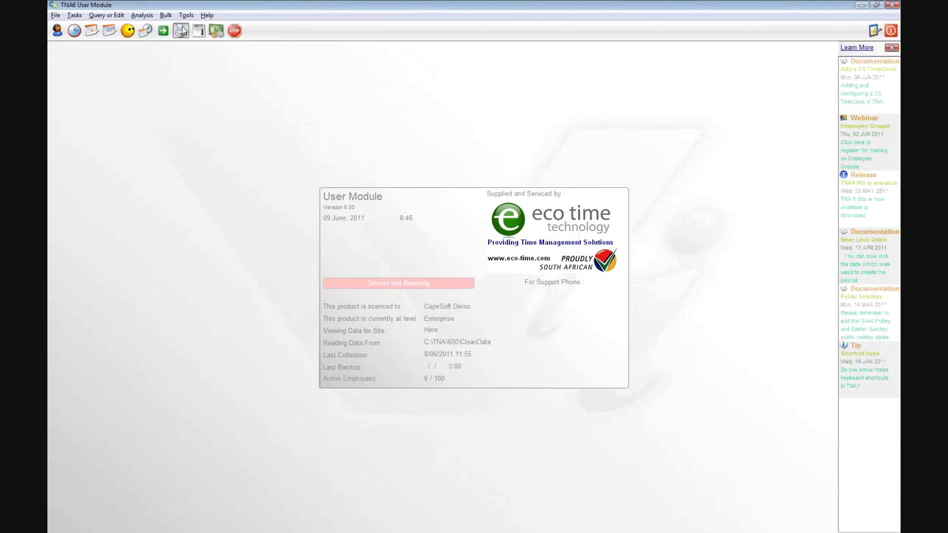
Step: In the User Module, open the employee group selection for the Hours & Clockings Summary by Employee report
click(181, 31)
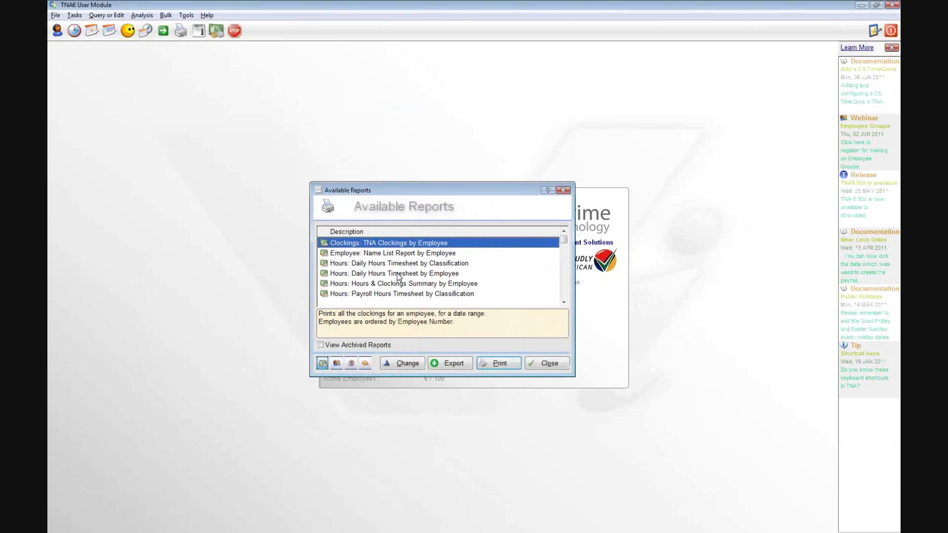
click(399, 283)
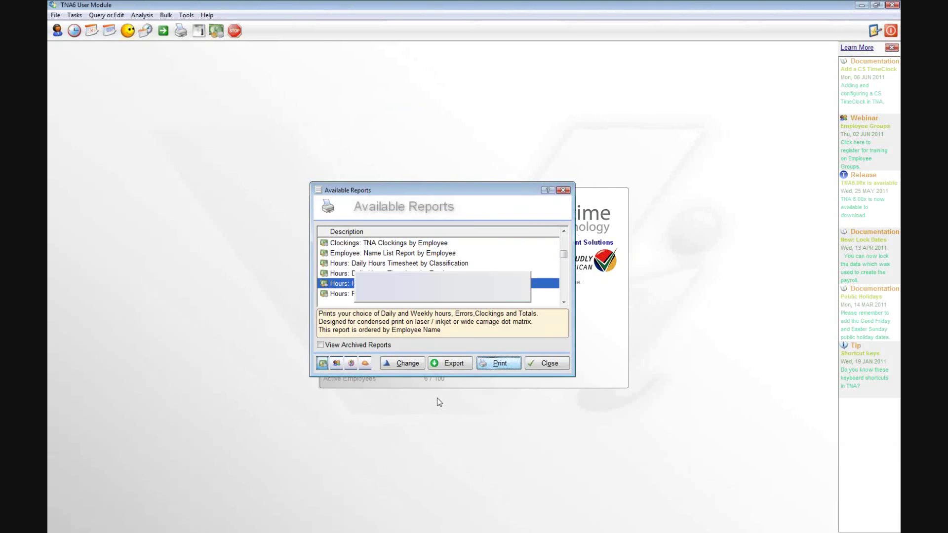
key(Return)
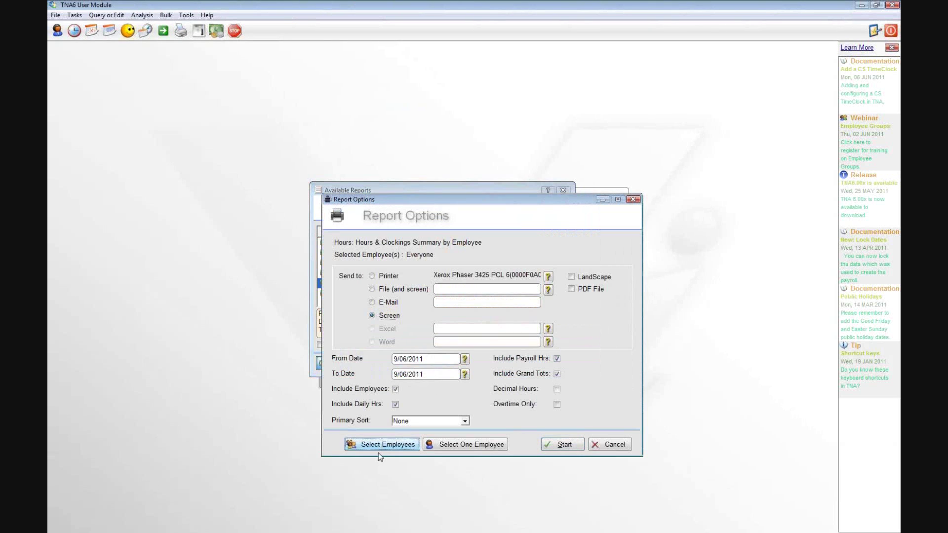
click(378, 445)
Step: Look through the generated branch and department groups down to Department: Development
key(Down)
key(Down)
key(Down)
key(Down)
key(Down)
key(Down)
key(Down)
key(Down)
key(Down)
key(Down)
key(Down)
key(Down)
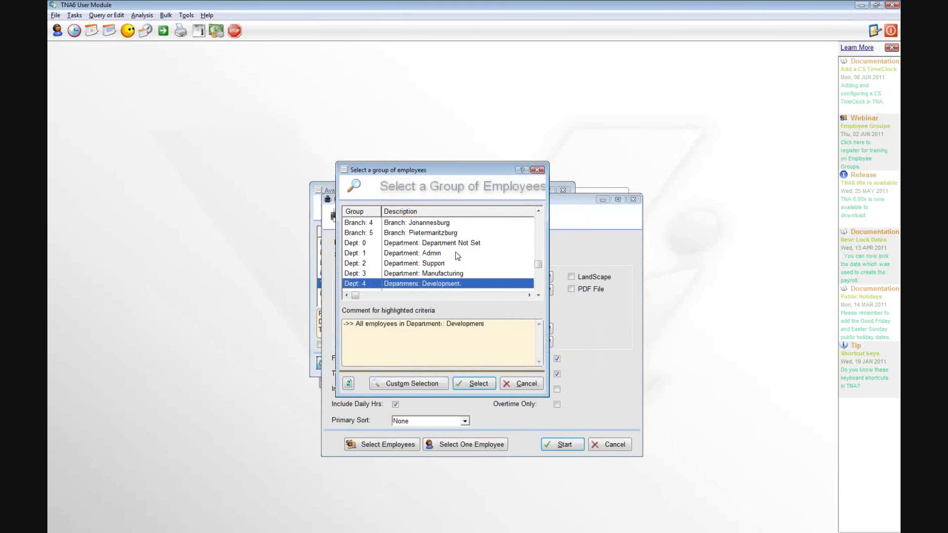
Step: Start a custom employee selection for the report and add the Type: Salaried group to the selected employees
click(410, 385)
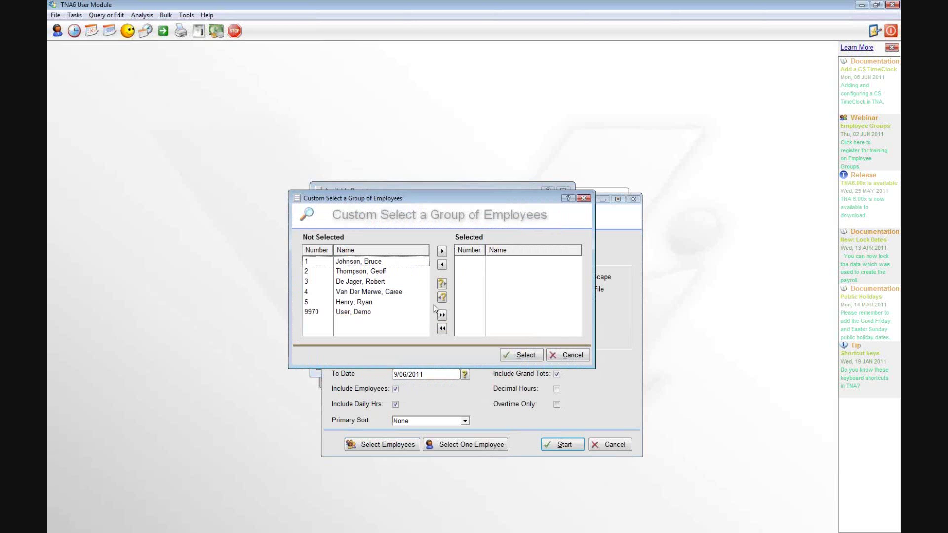
click(441, 283)
click(424, 266)
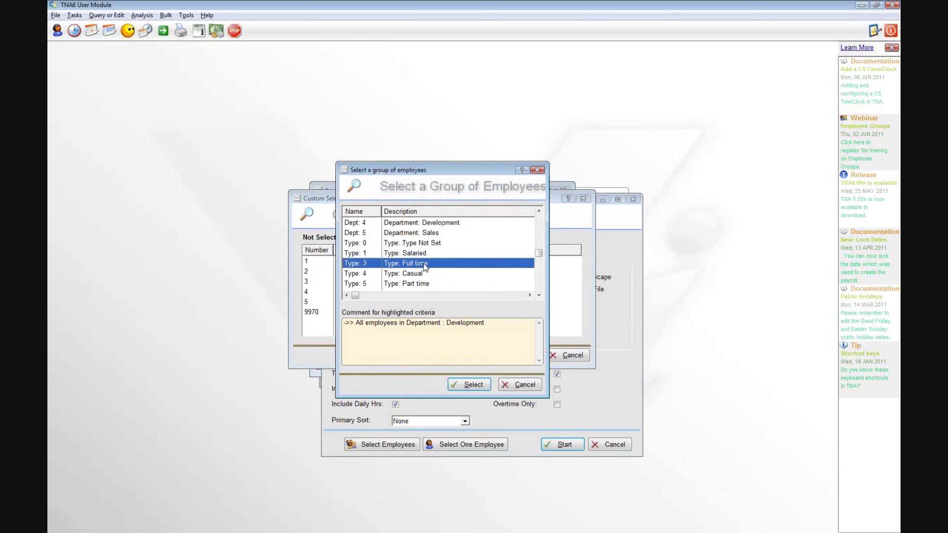
click(416, 253)
click(469, 385)
Step: Add the Branch: Pietermaritzburg group to the selected employees and accept the custom selection for the report
click(442, 284)
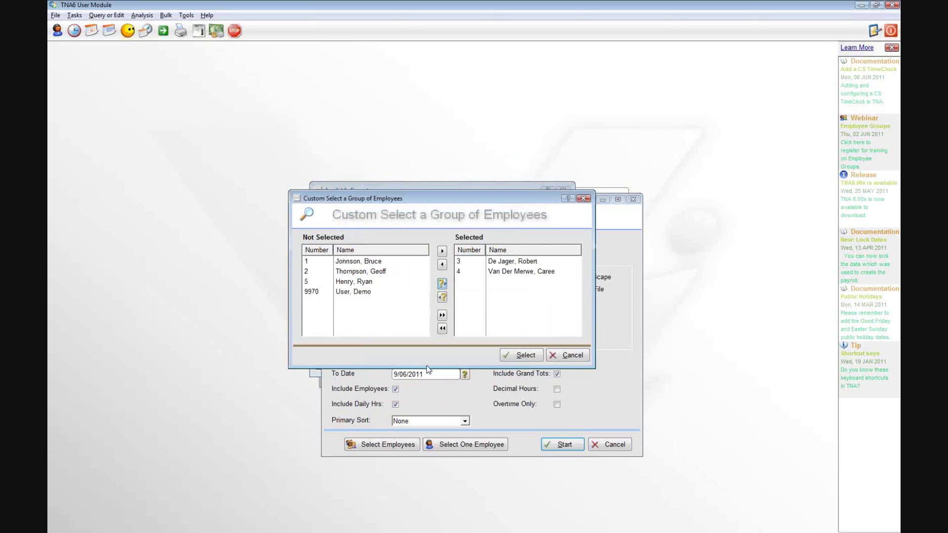
click(448, 281)
scroll(446, 278, up, 20)
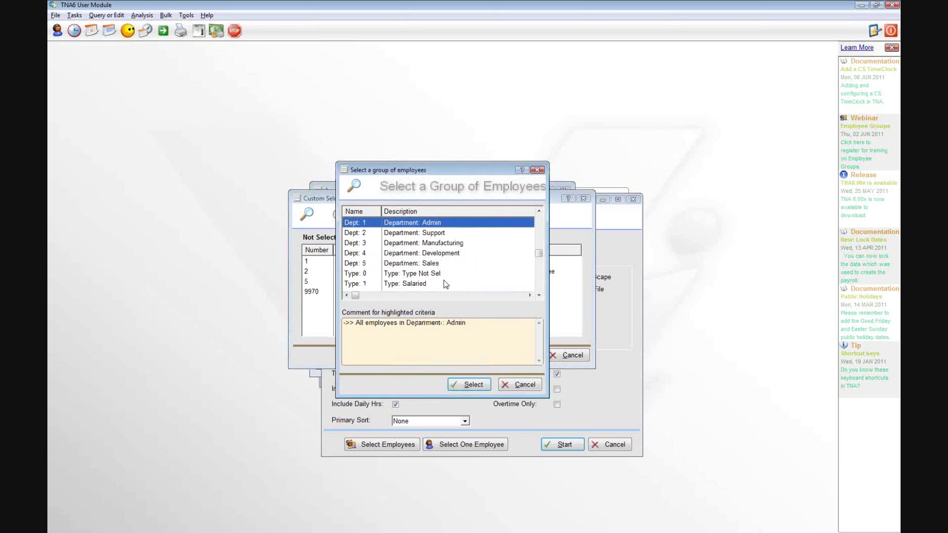
scroll(437, 294, down, 6)
scroll(437, 293, down, 2)
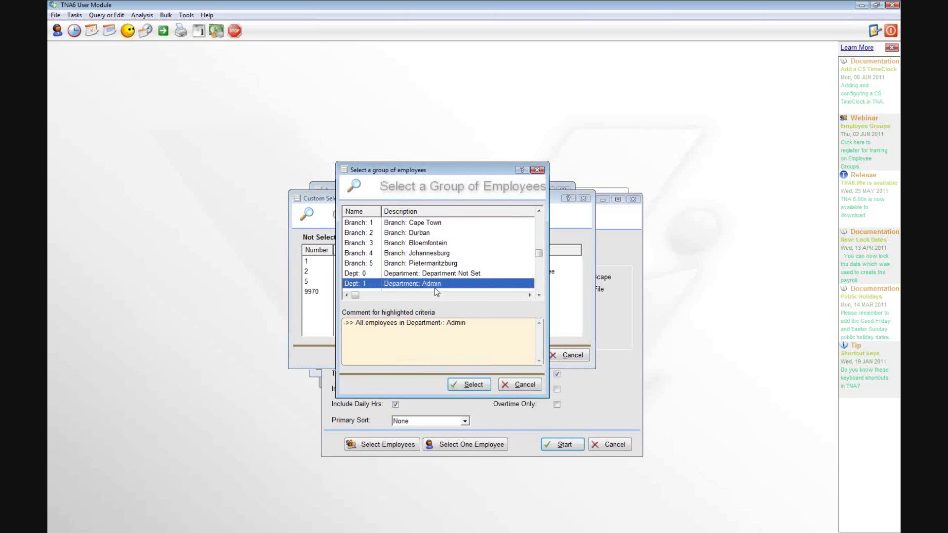
click(437, 267)
click(458, 387)
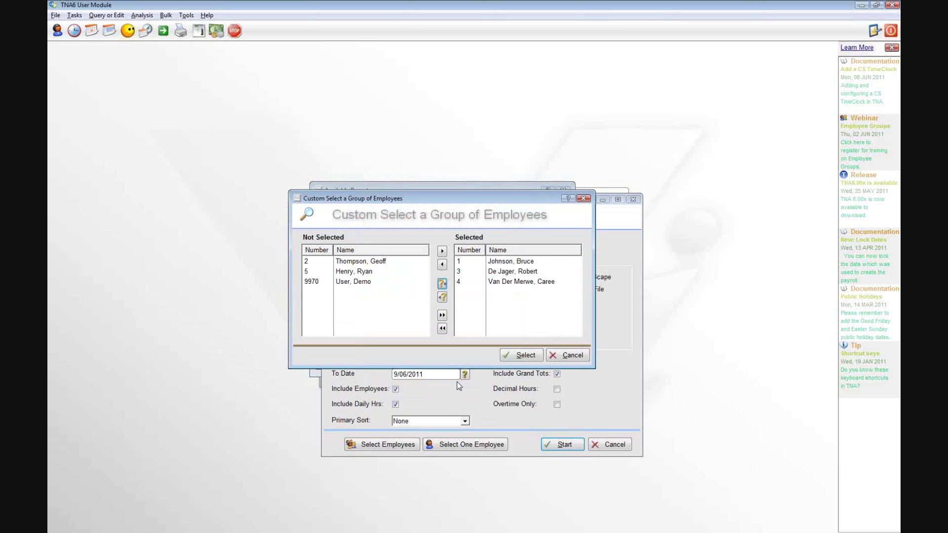
click(520, 356)
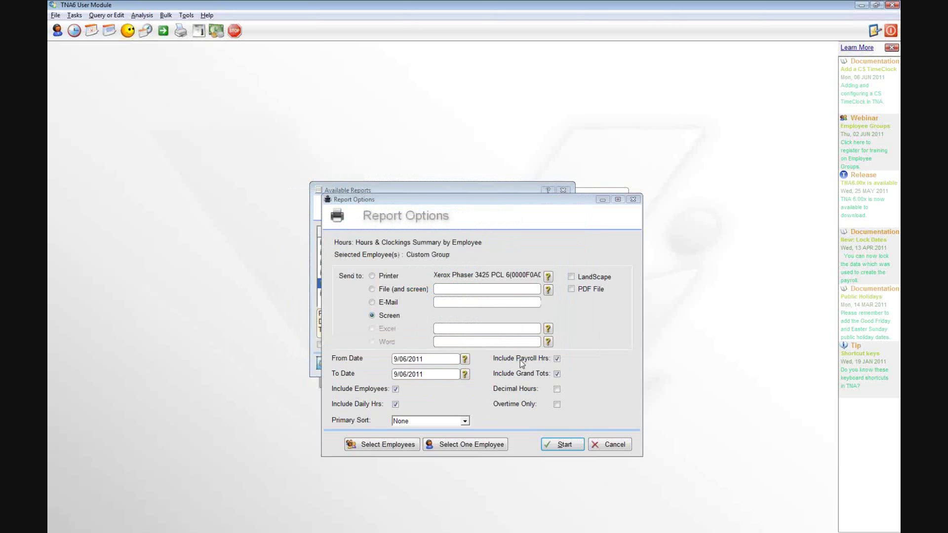
Step: Cancel the report, close the available reports and look through the employee groups in the Configuration Module
click(609, 446)
click(537, 362)
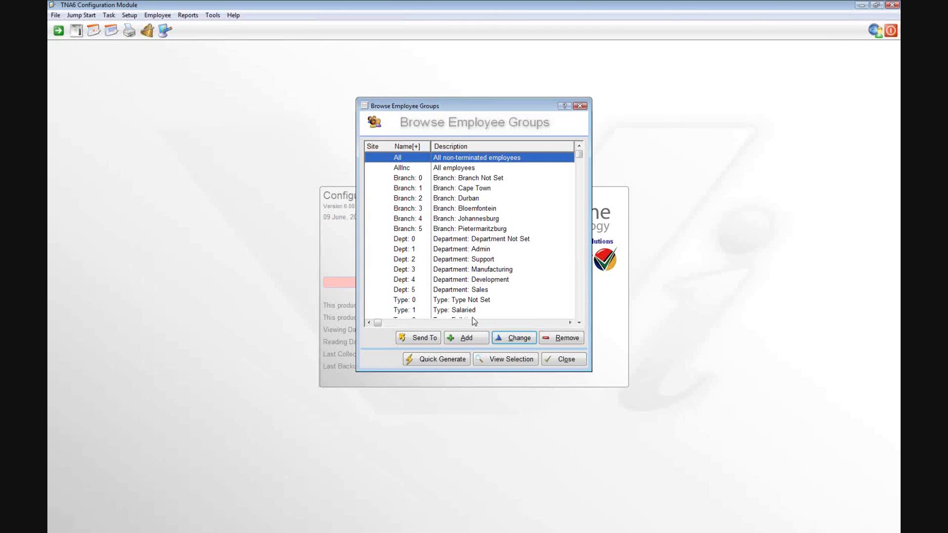
click(507, 285)
scroll(505, 287, down, 7)
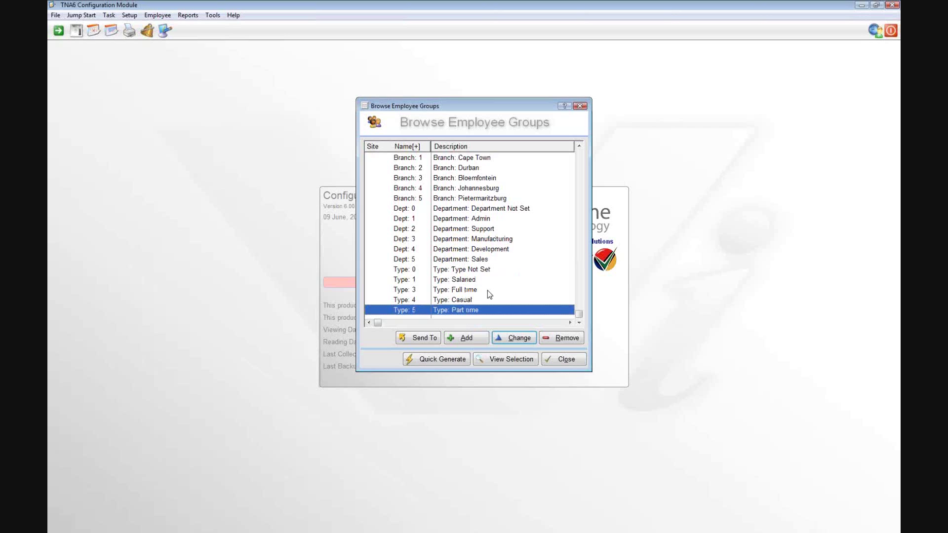
Step: Start a new employee group and choose Branch as its first criterion
click(463, 338)
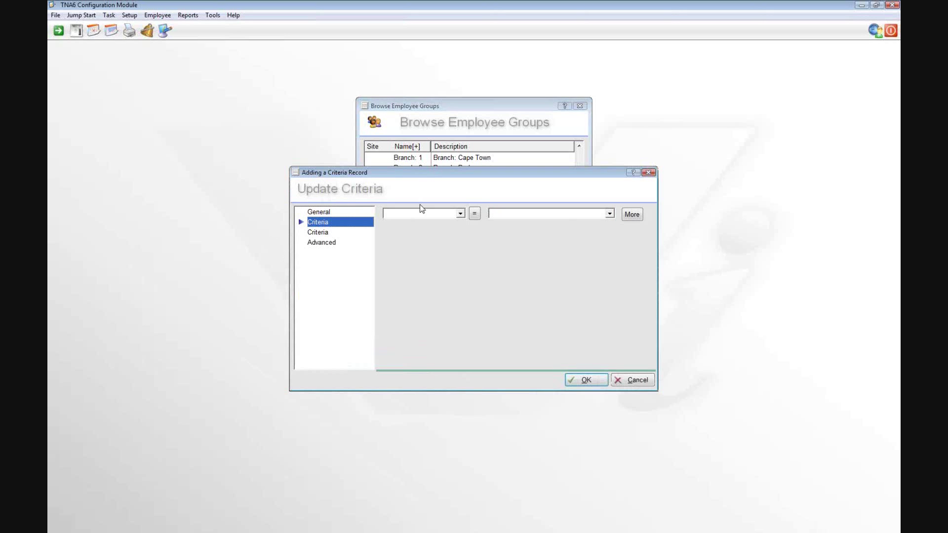
click(415, 213)
click(401, 231)
Step: Name the new group CTSAL and give it the description Cape Town Salaried
click(324, 215)
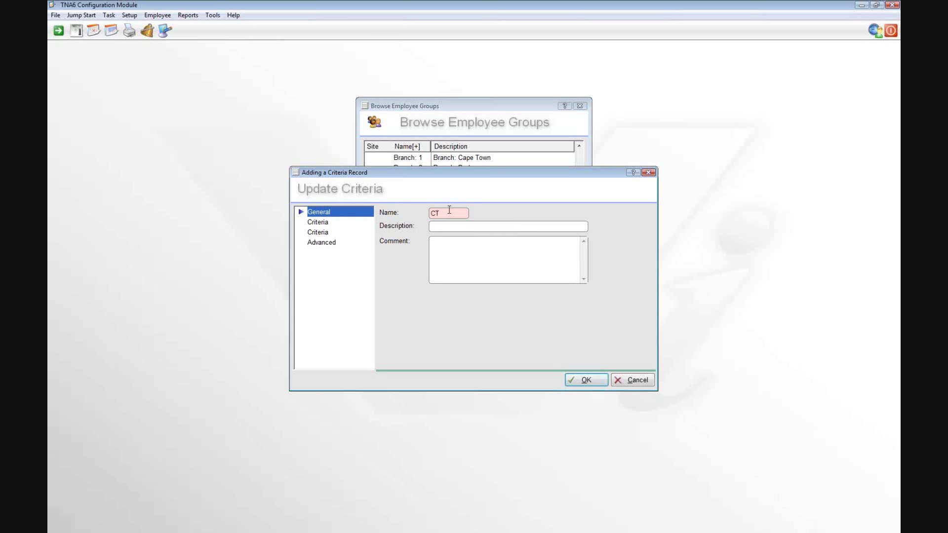
click(450, 210)
text(CTSA)
text(L)
text(C)
text(ape Town)
text( Salaried)
Step: Cycle through the comparison operators of the Branch criterion and set it to equal Cape Town
click(318, 223)
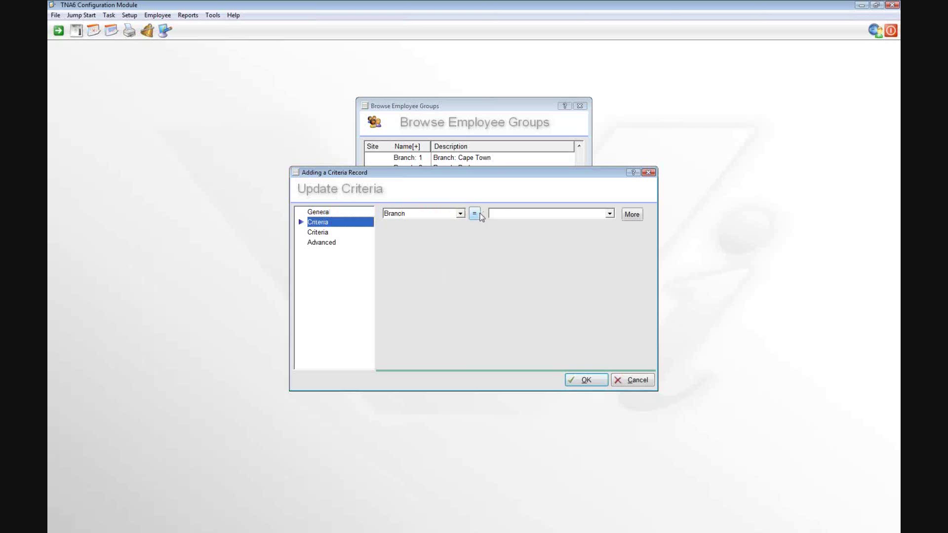
click(476, 216)
click(475, 215)
click(476, 216)
click(476, 217)
click(476, 218)
click(476, 218)
click(508, 214)
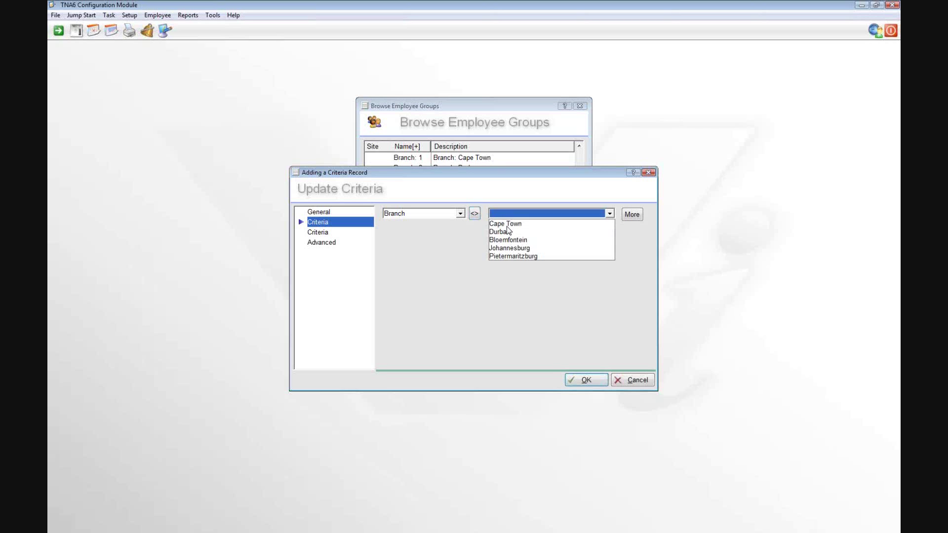
click(508, 225)
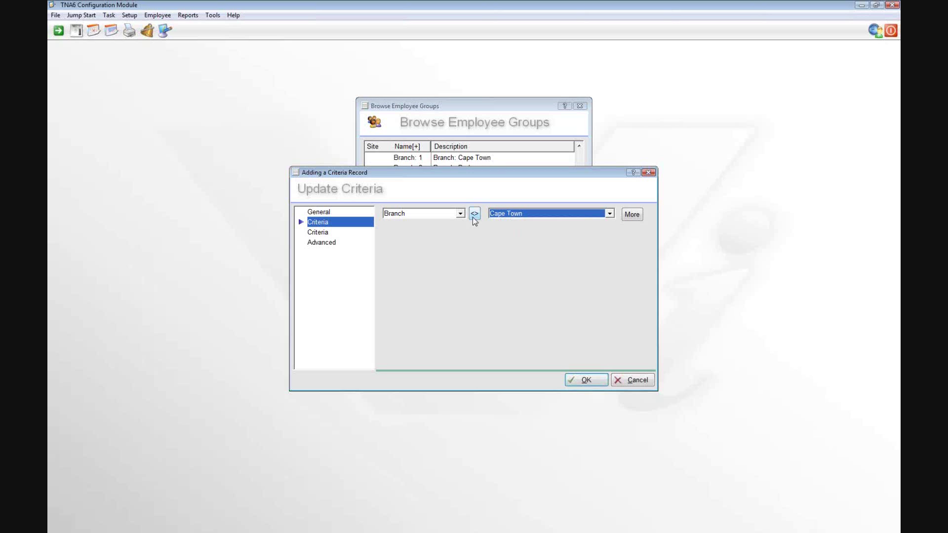
click(475, 216)
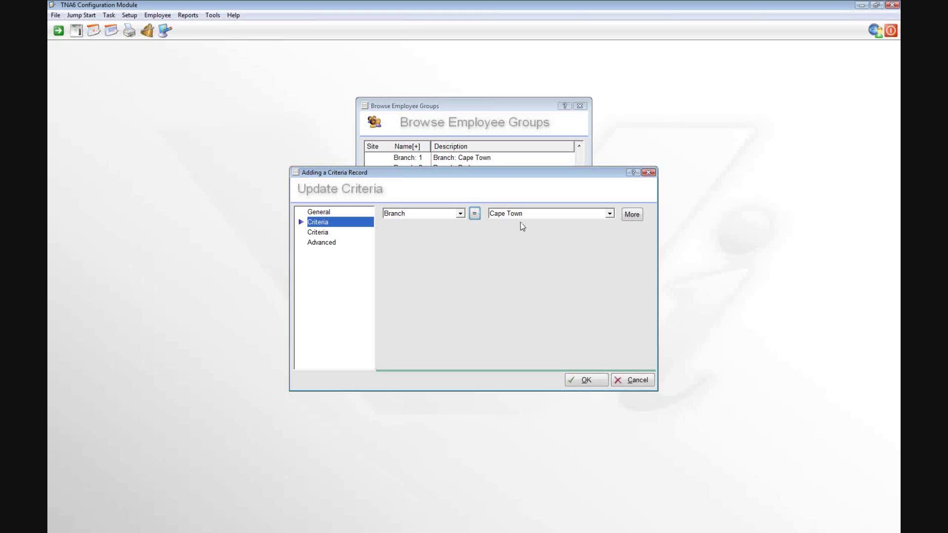
Step: Add a second criterion joined with And, requiring Type to equal Salaried
click(632, 217)
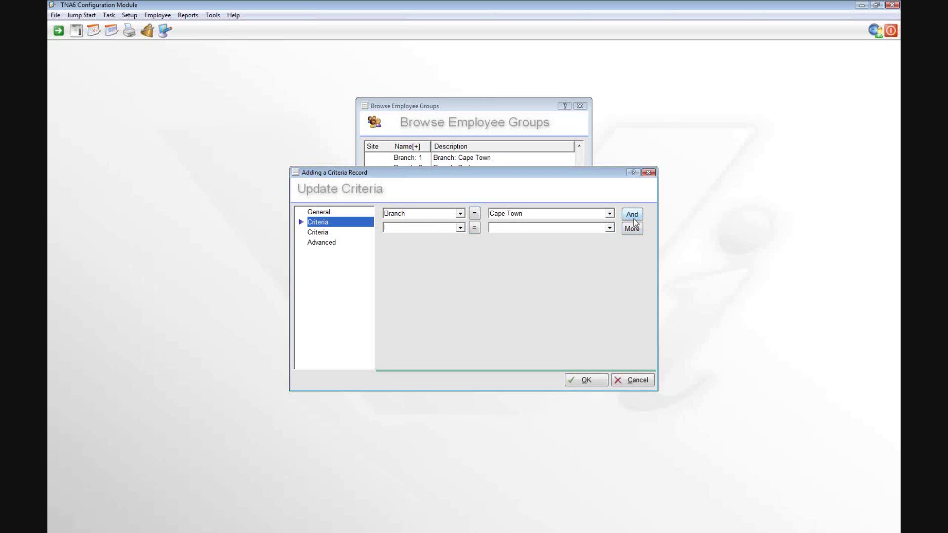
click(440, 227)
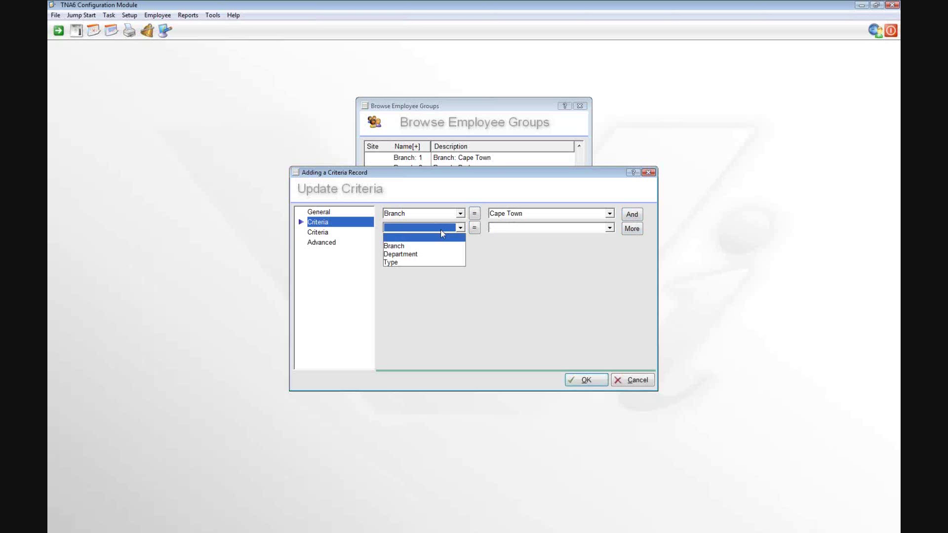
click(392, 263)
click(523, 229)
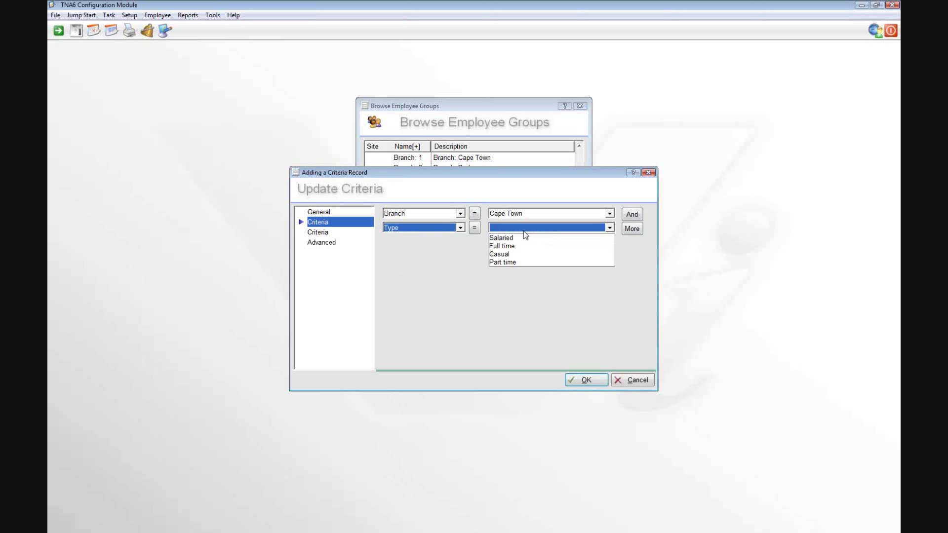
click(509, 237)
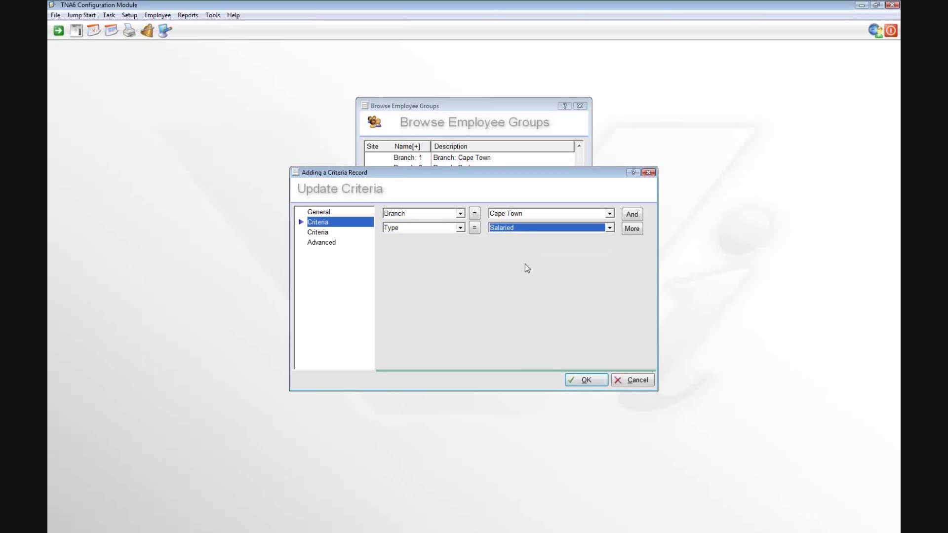
Step: Try switching the connector between the two criteria and adding further blank criteria rows
click(633, 215)
click(633, 215)
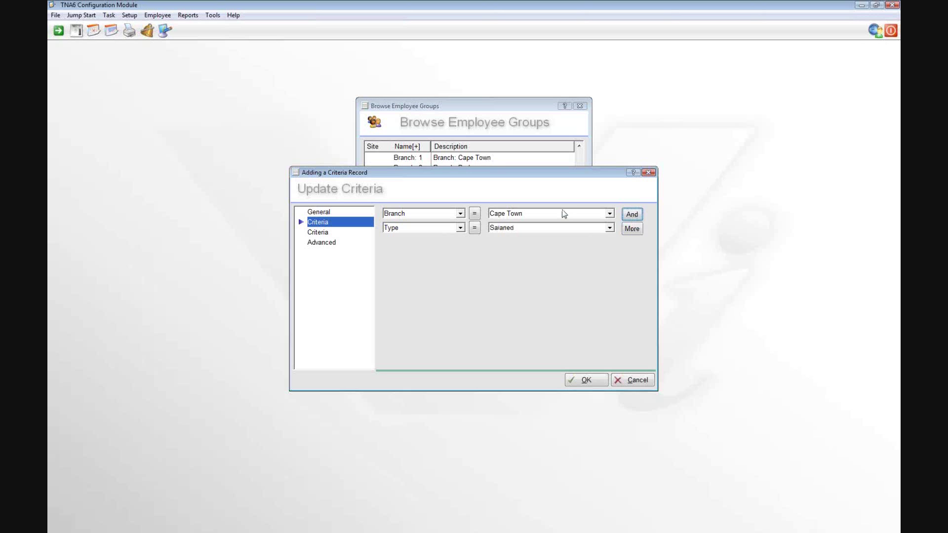
click(631, 229)
click(632, 242)
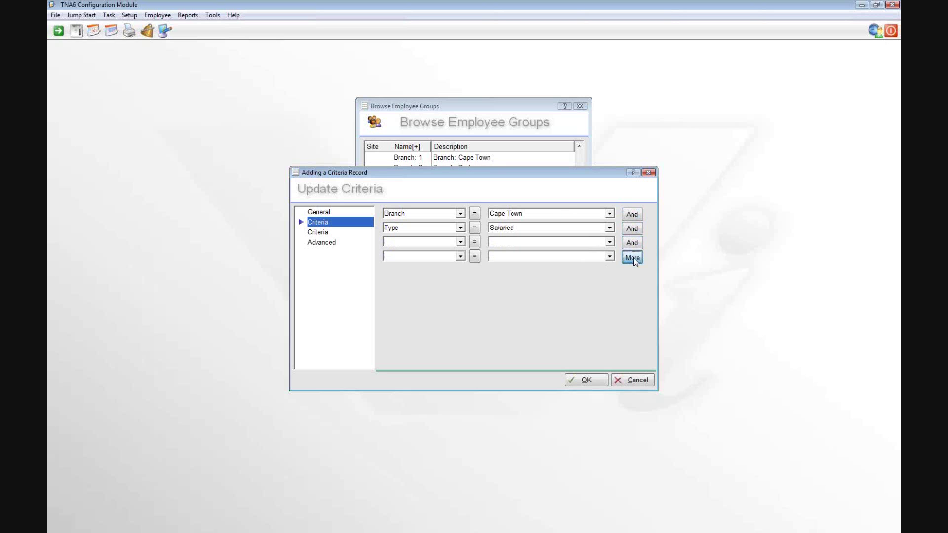
click(632, 256)
click(633, 272)
click(632, 285)
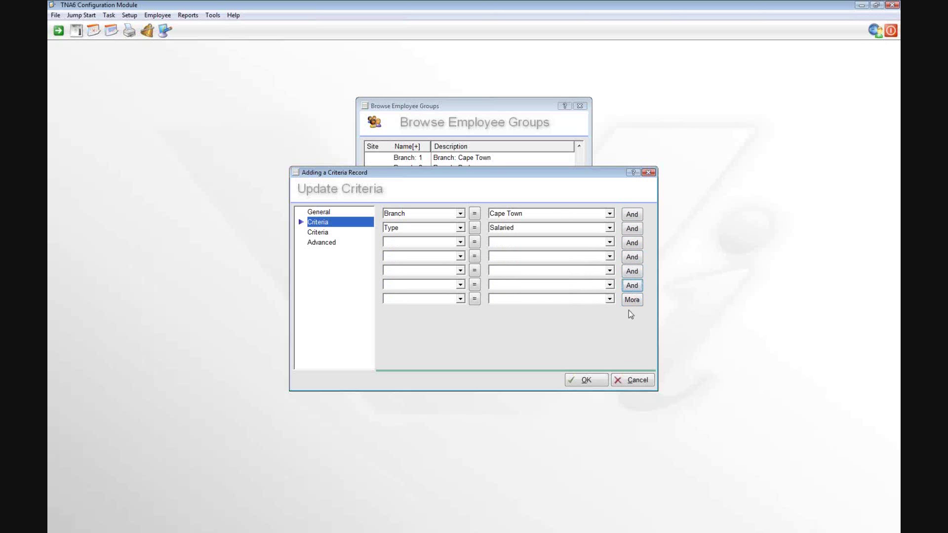
click(631, 300)
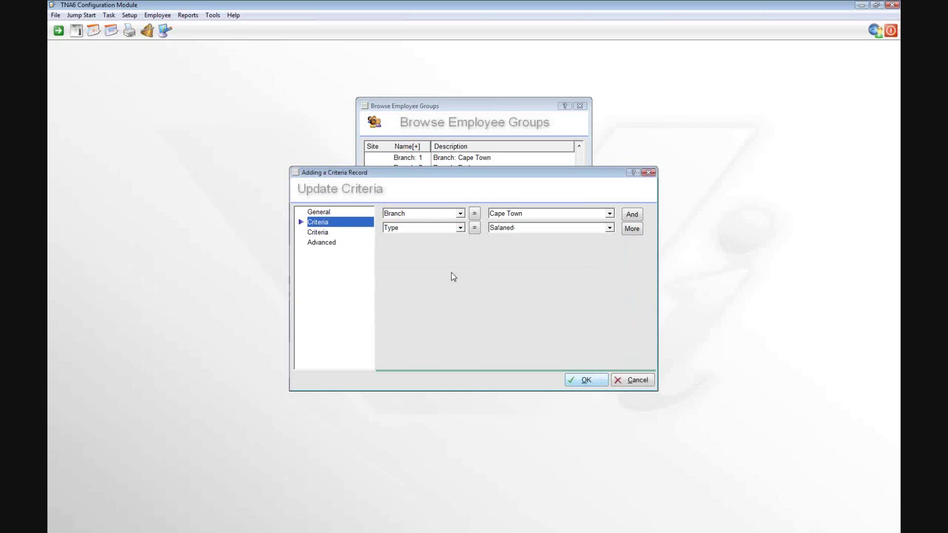
Step: Save the Cape Town Salaried group and view the employees it selects
key(Return)
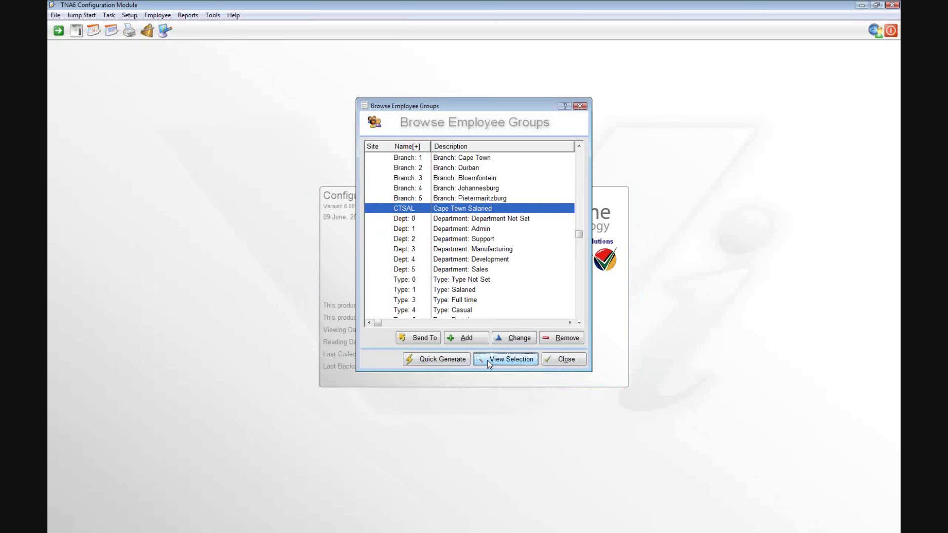
click(504, 359)
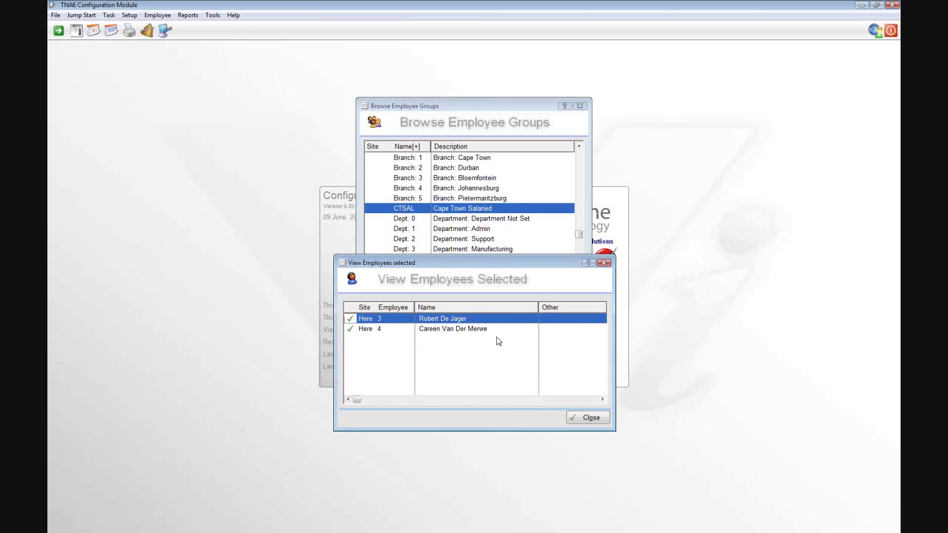
click(575, 420)
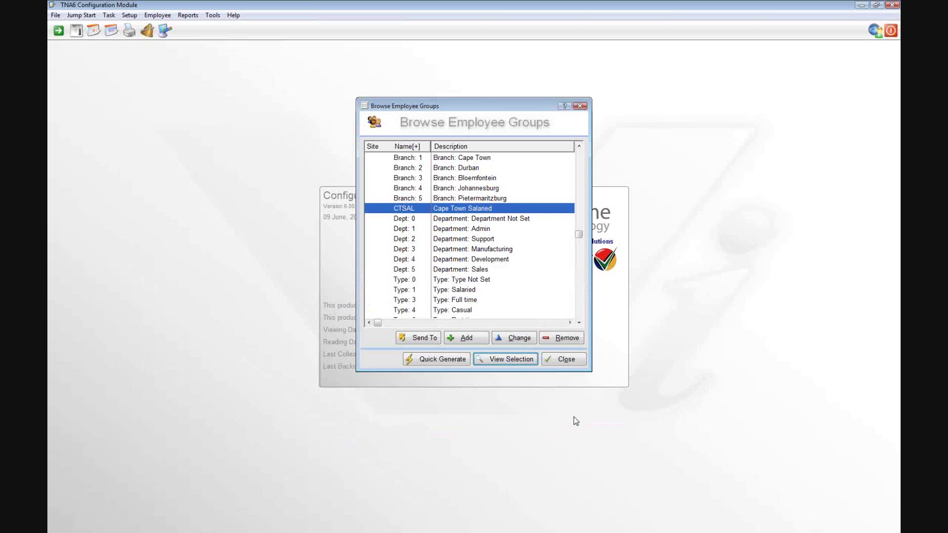
Step: Start another new employee group with Custom as both its name and description
click(455, 342)
click(318, 212)
text(C)
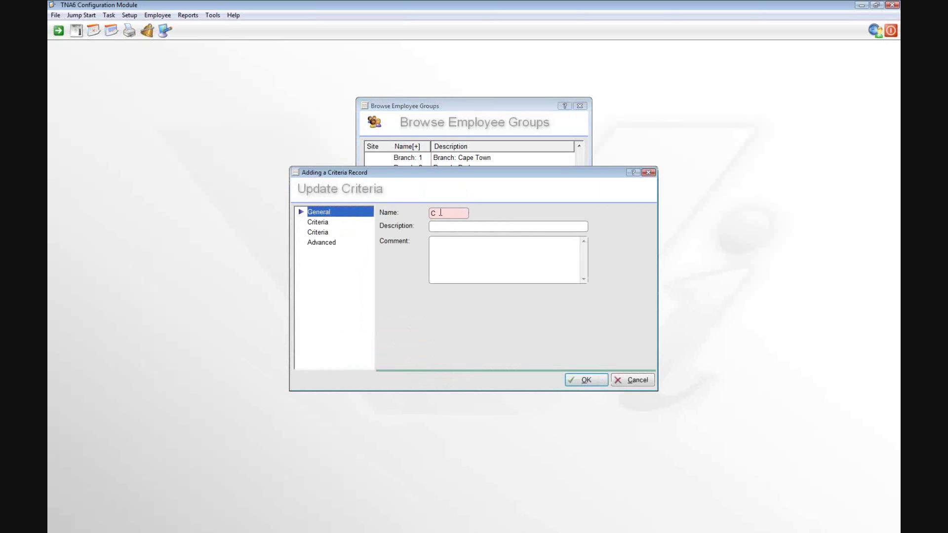
text(ustom)
click(442, 226)
text(Custom)
Step: Give the Custom group a criterion requiring Type to equal Salaried
click(332, 244)
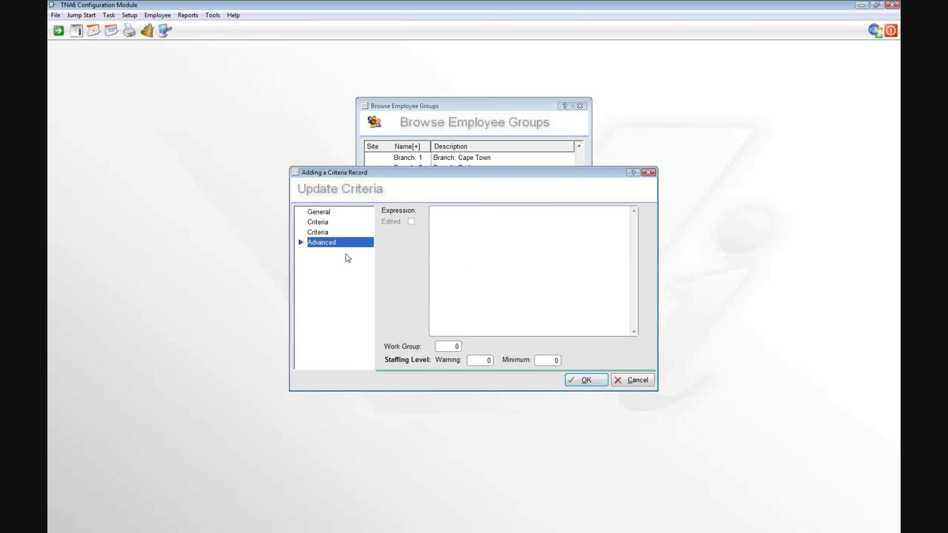
click(330, 222)
click(429, 214)
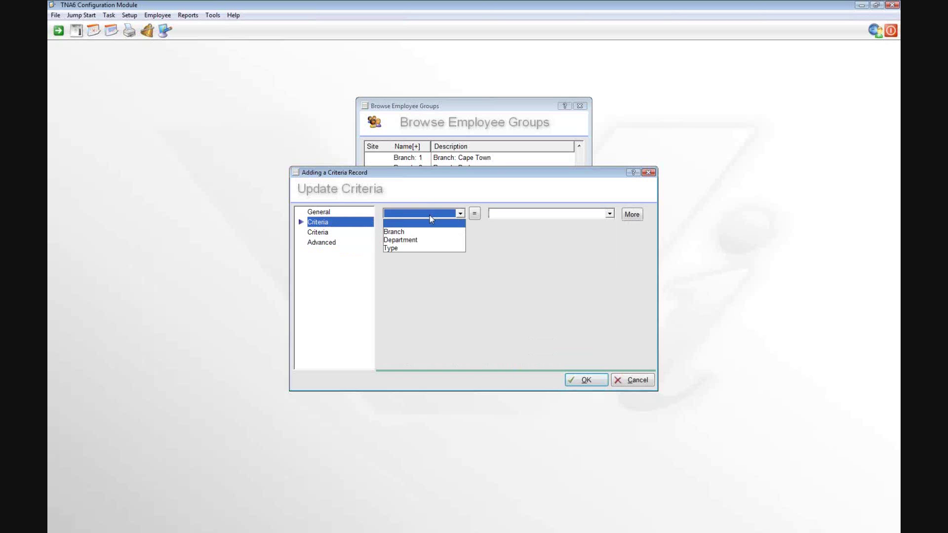
click(398, 249)
click(517, 217)
click(513, 224)
Step: In the group's advanced expression, extend the Emp:Type = '1' condition with OR Emp:Empnumber = '5'
click(322, 242)
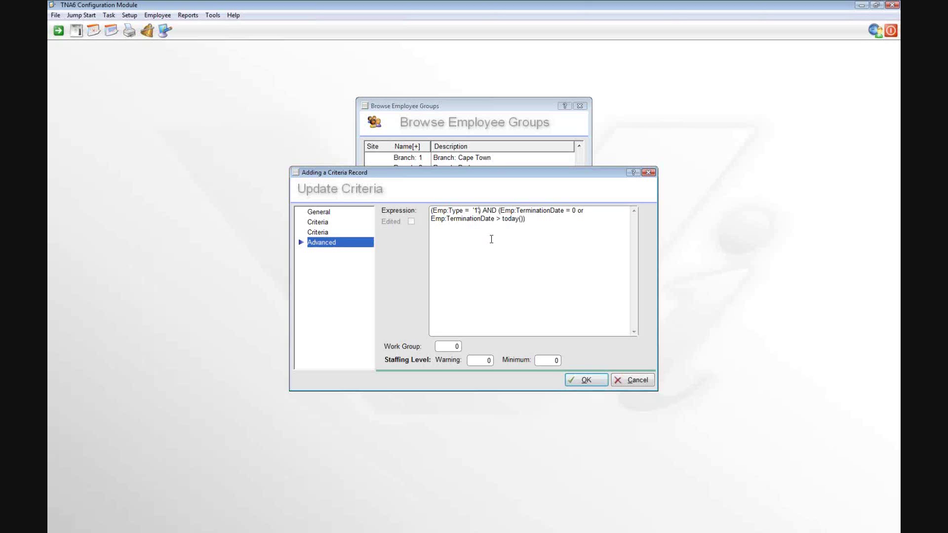
text(' OR)
text( Emp:Empn)
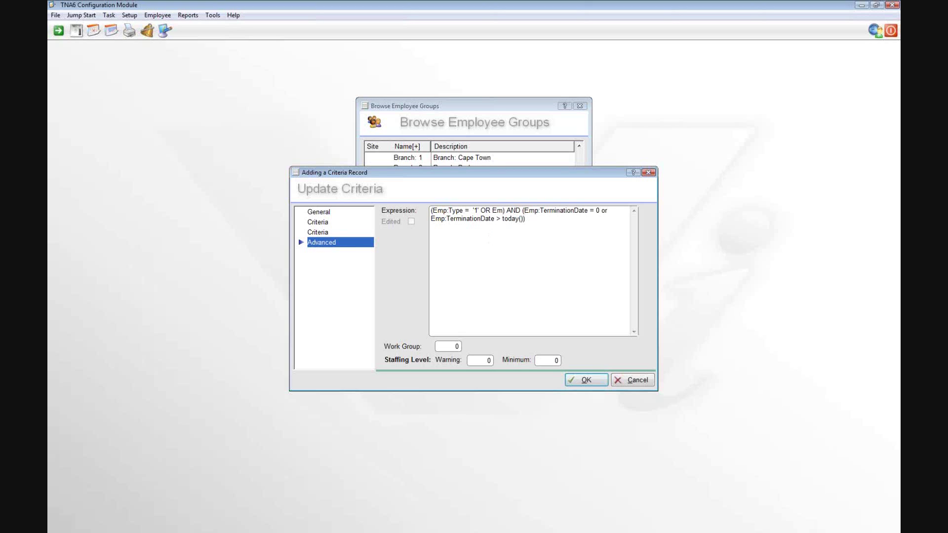
text(umber = )
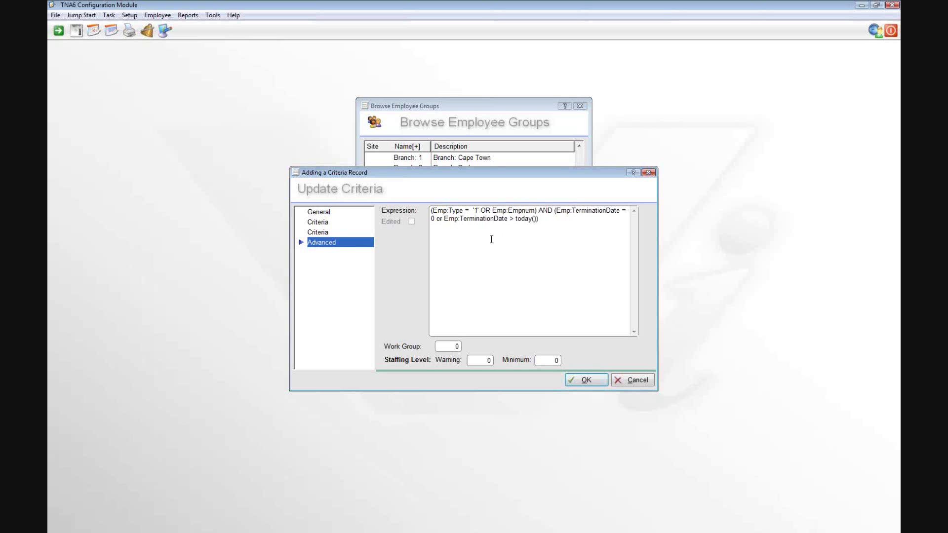
text('5')
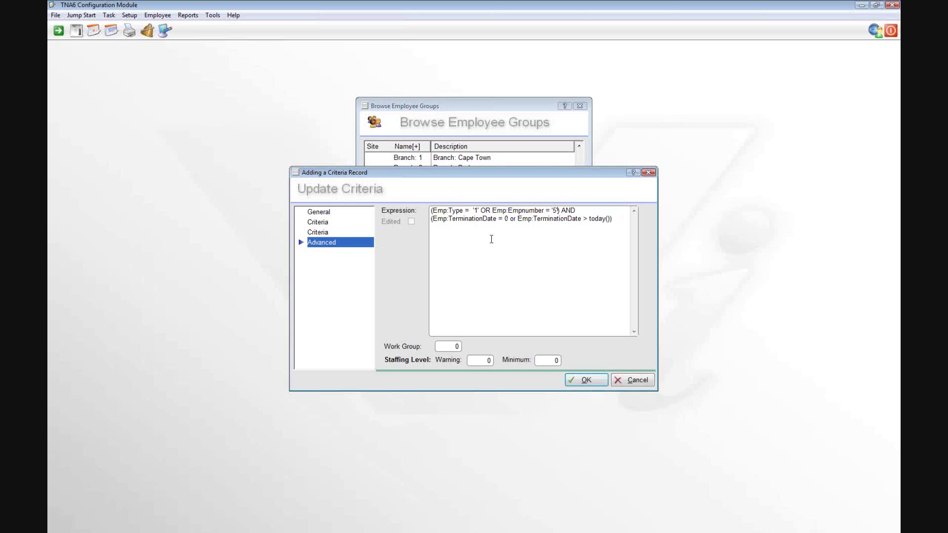
Step: Save the Custom group and view its selected employees, highlighting the one matched by employee number
click(587, 380)
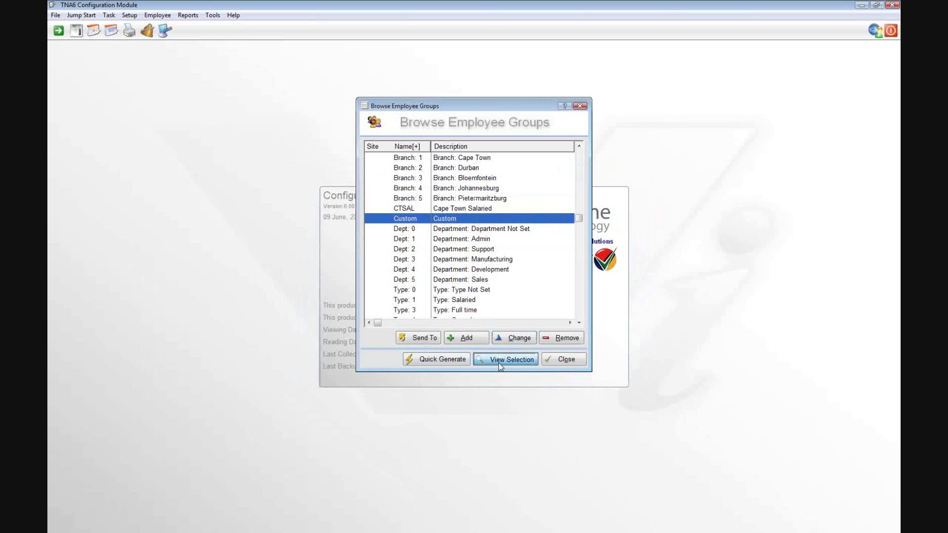
click(500, 362)
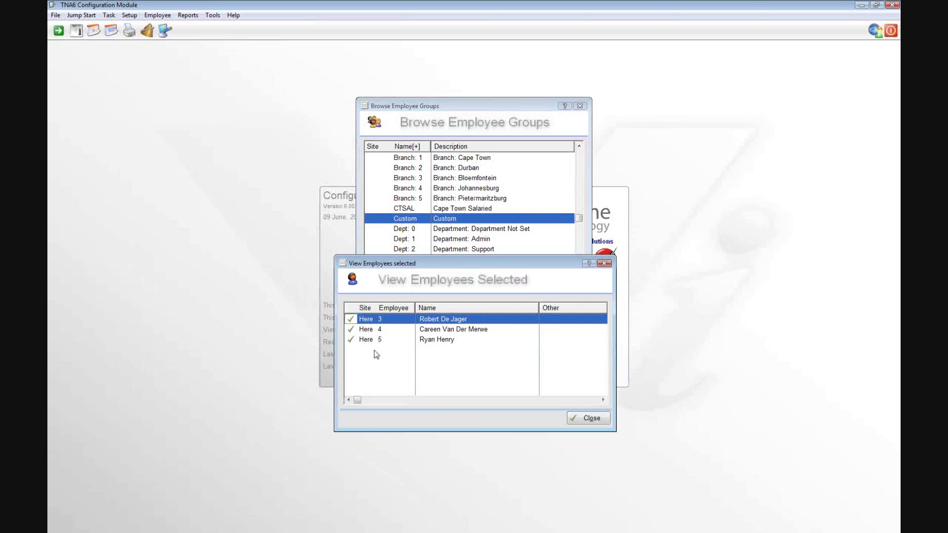
click(376, 341)
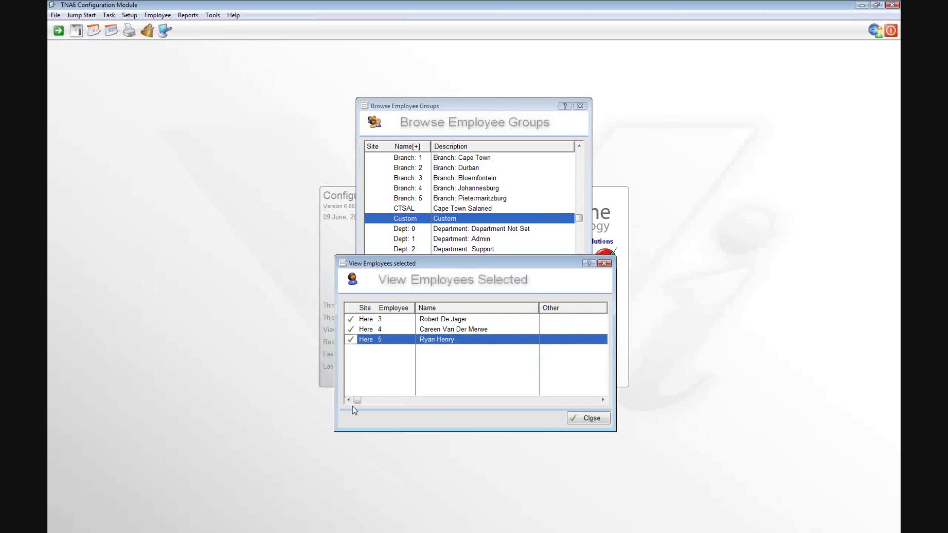